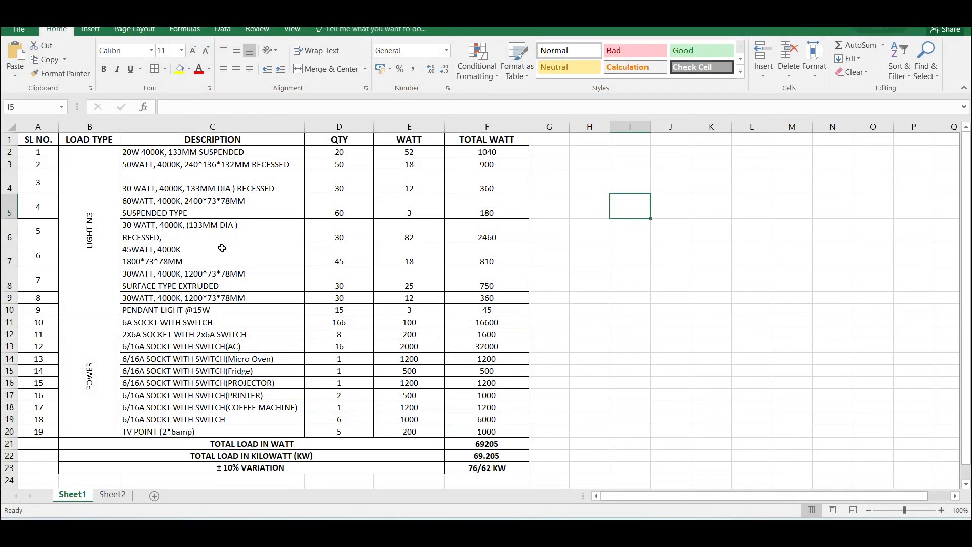
Create the Excel data link PTS CAD to the entire Sheet1 as the source of the inserted table.
click(348, 153)
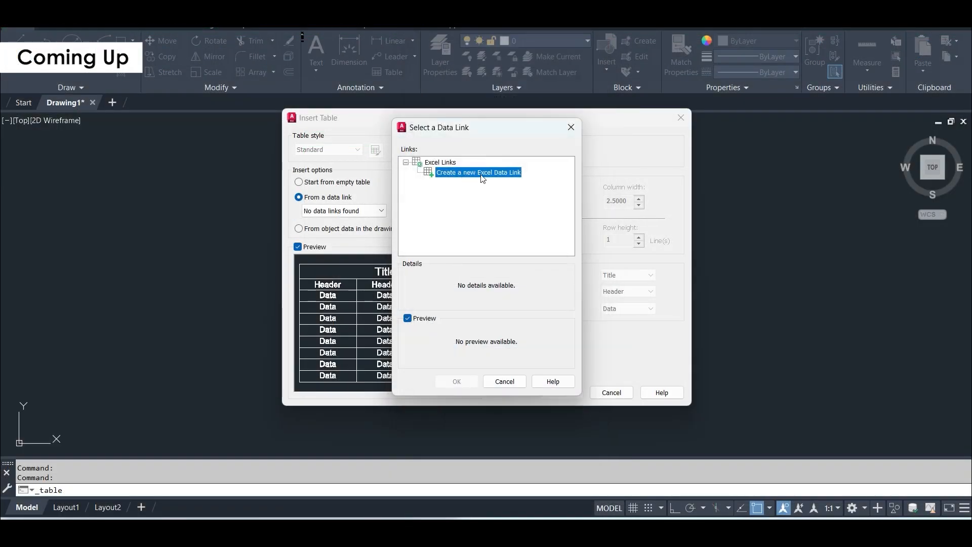
double_click(481, 173)
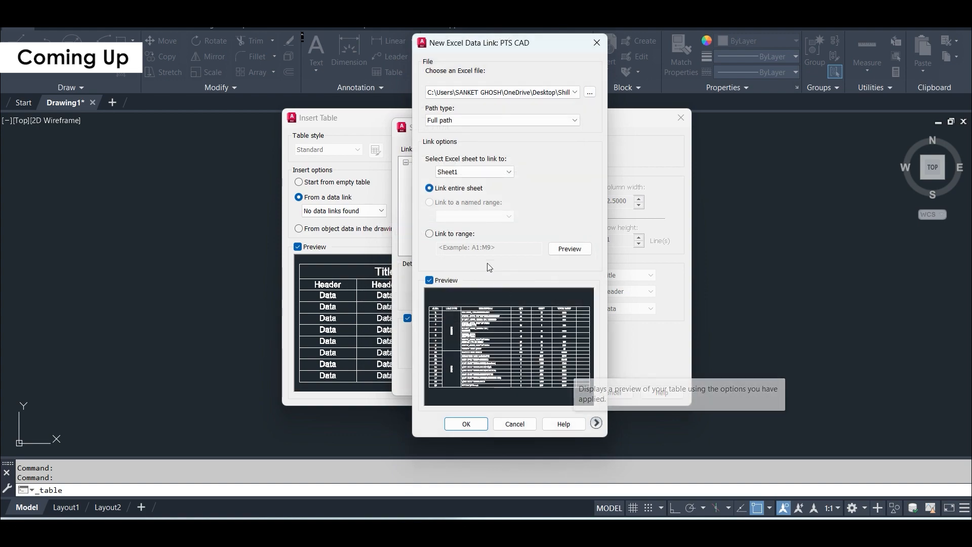
click(458, 424)
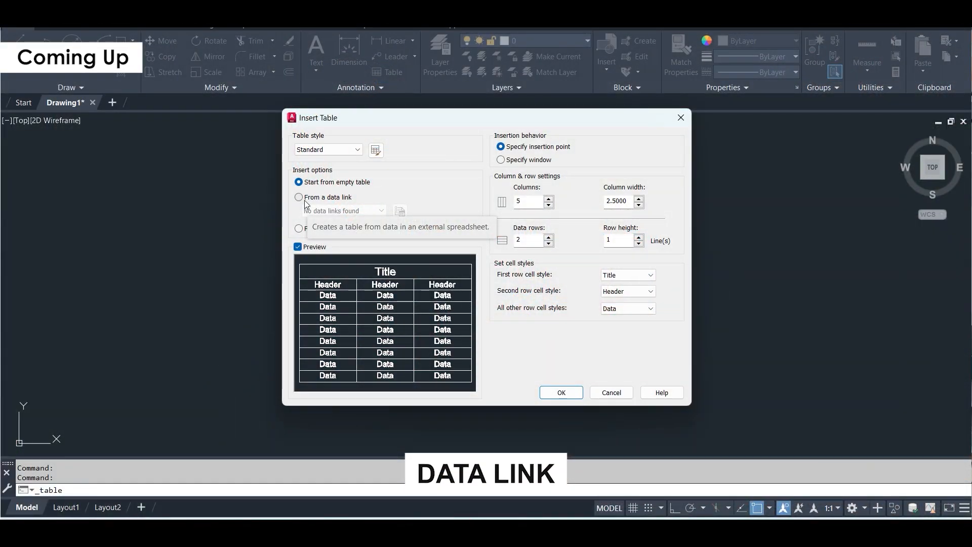
click(299, 197)
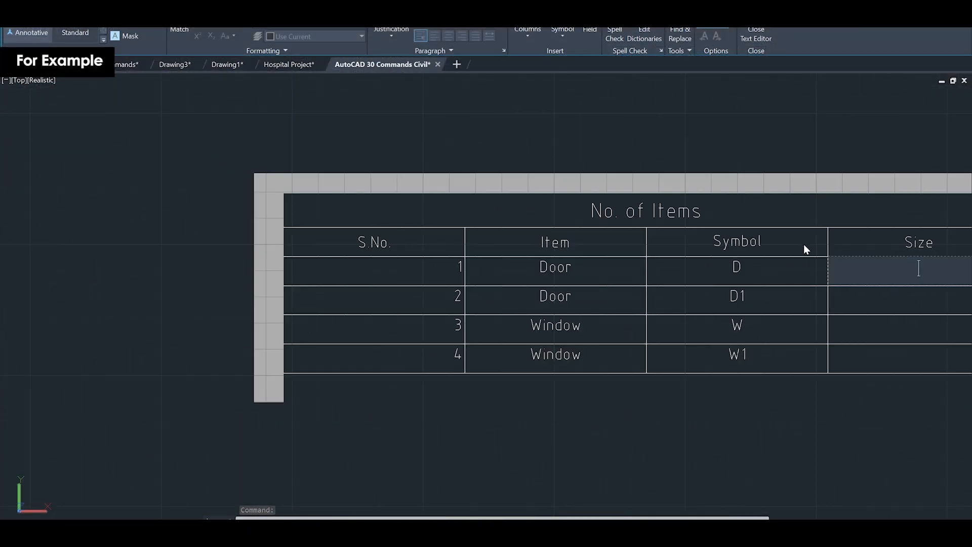
Enter the door sizes in the Size column: 3'x7' for D and 2'11"x7' for D1.
text(3)
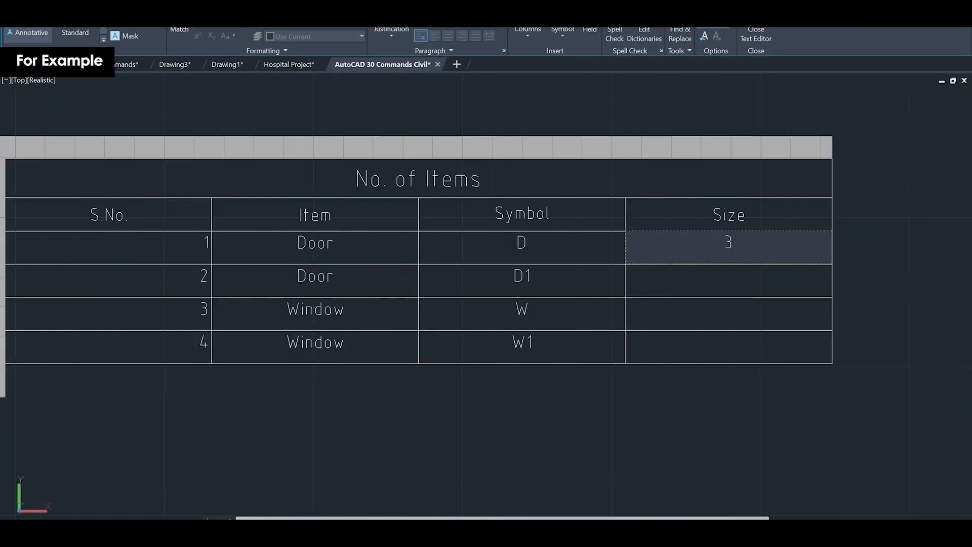
text('x7')
key(Return)
text(2'11"x7')
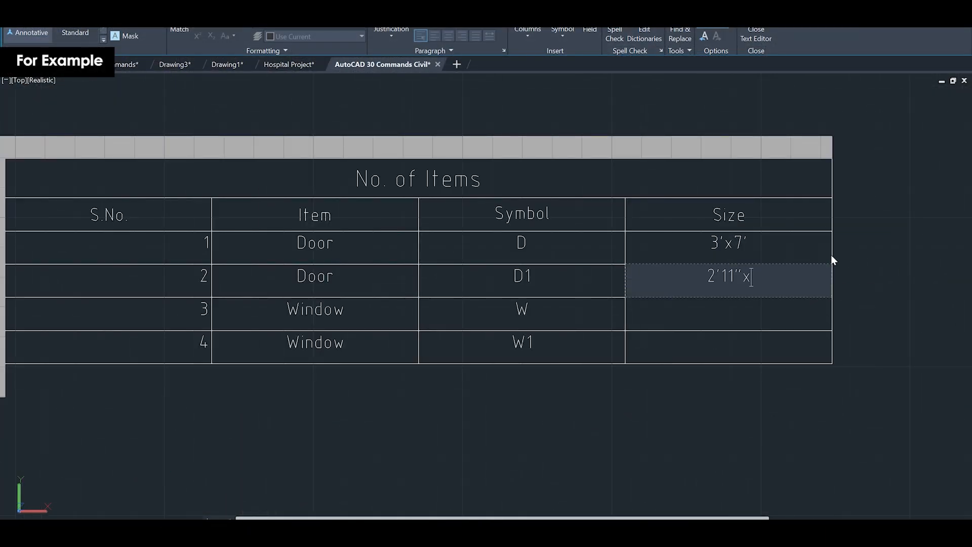
key(Return)
Enter the window sizes 5'x6' for W and 8'x6' for W1, and finish editing the table.
text(W)
key(BackSpace)
text(5'x6')
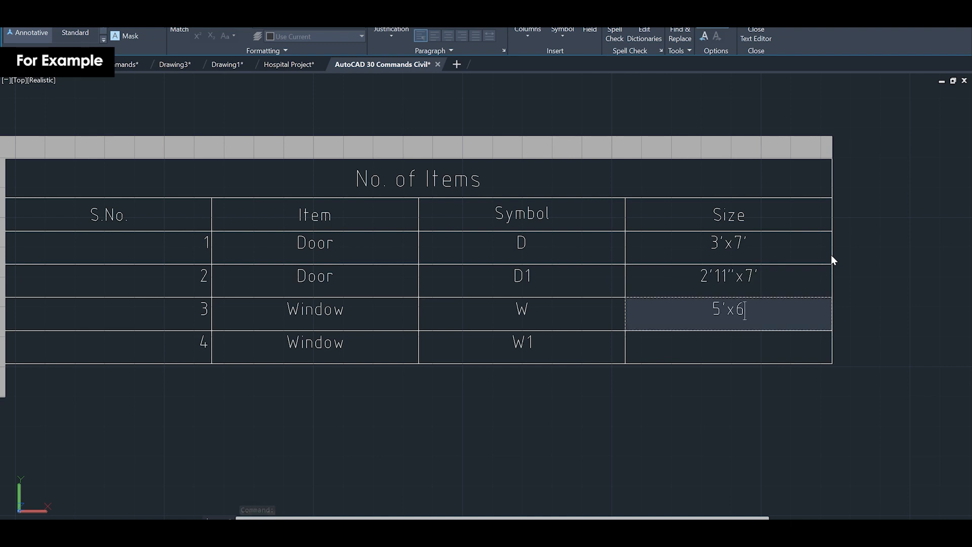
key(Return)
text(8'x6')
click(629, 390)
key(Escape)
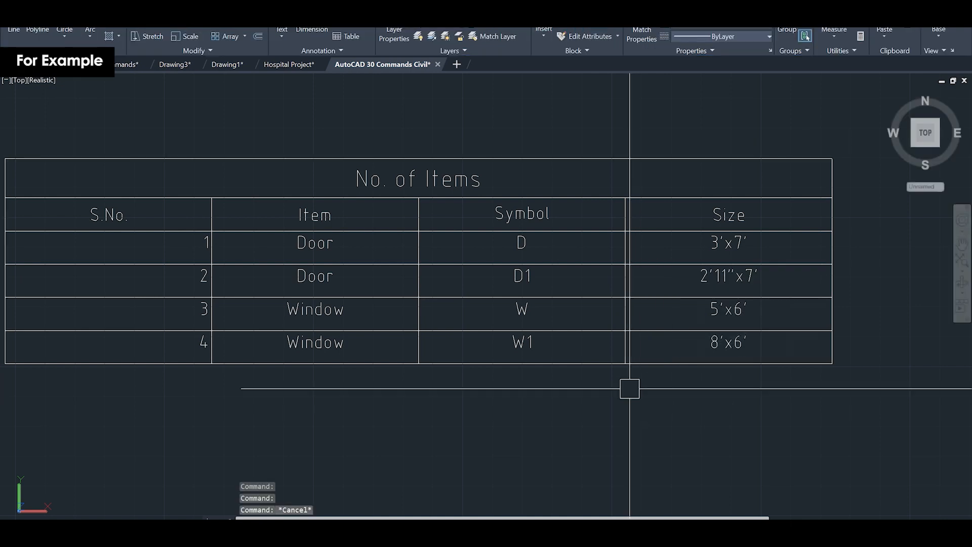
Move the No. of Items table beside the building section drawing, level with its plinth area.
scroll(130, 291, down, 5)
middle_drag(130, 290, 491, 253)
drag(501, 304, 440, 228)
click(464, 216)
scroll(324, 309, down, 4)
middle_drag(324, 313, 486, 137)
scroll(499, 284, up, 3)
click(501, 311)
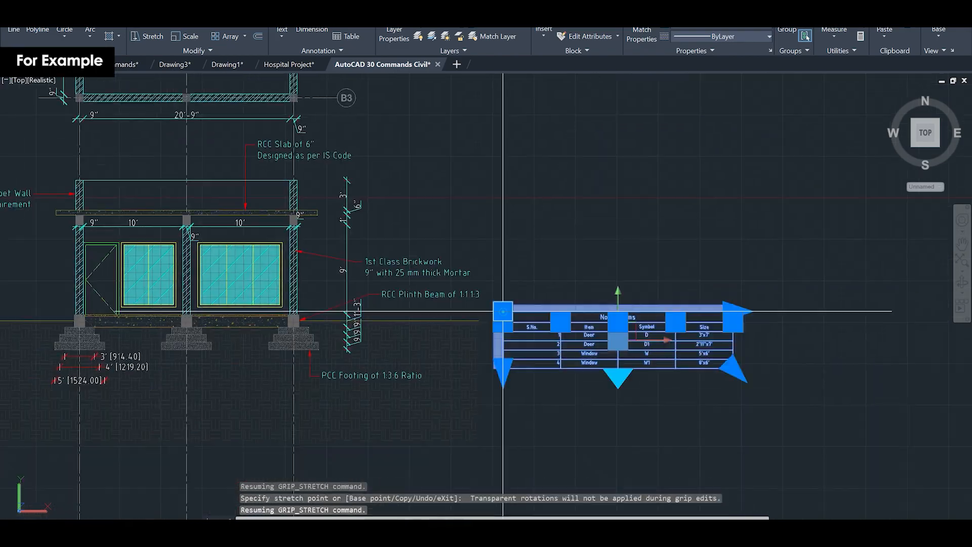
key(Escape)
scroll(670, 375, up, 5)
scroll(551, 209, up, 4)
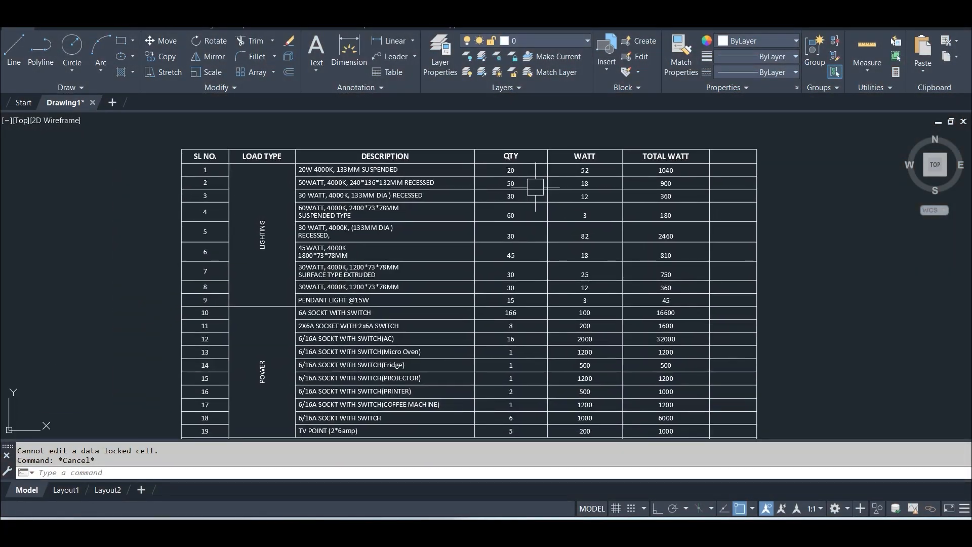
Close the New folder window and dismiss the open Insert Table dialog.
key(Escape)
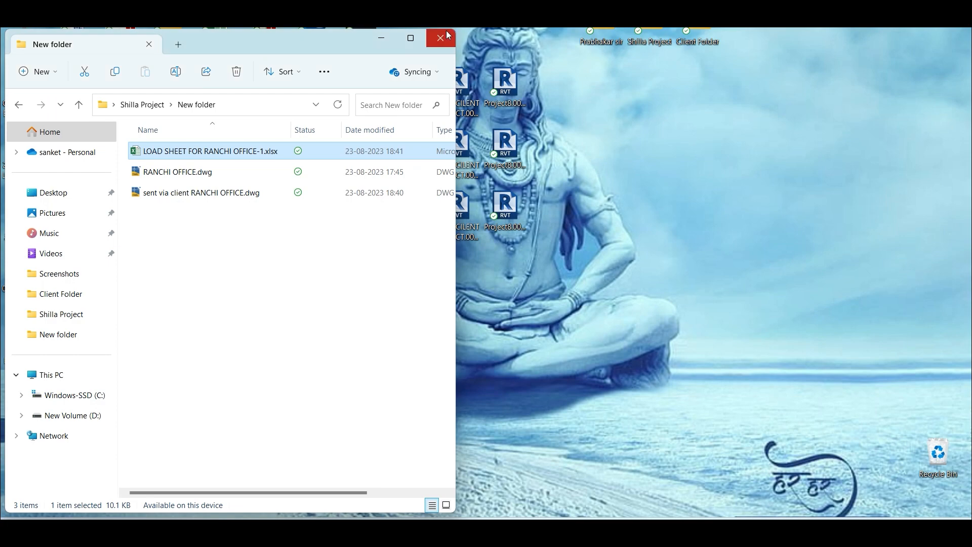
click(446, 36)
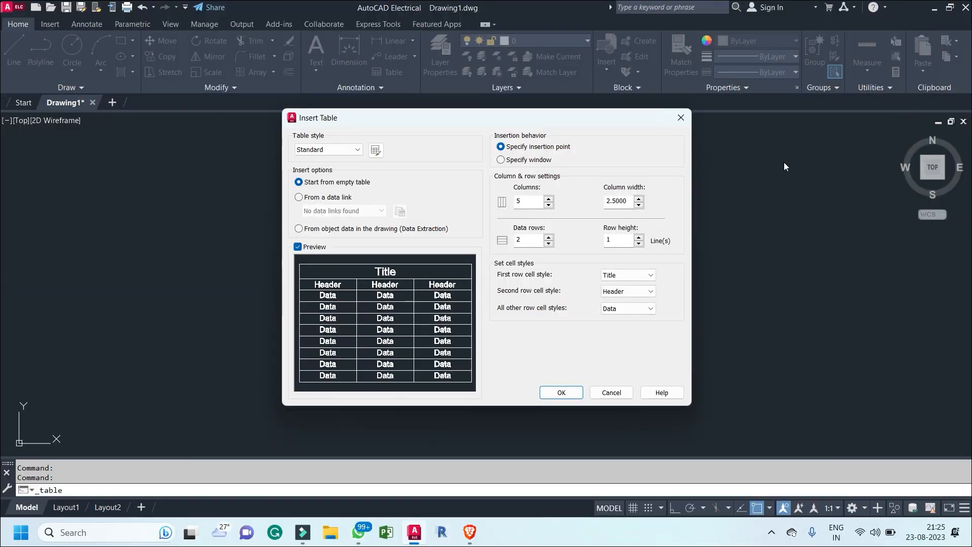
click(680, 117)
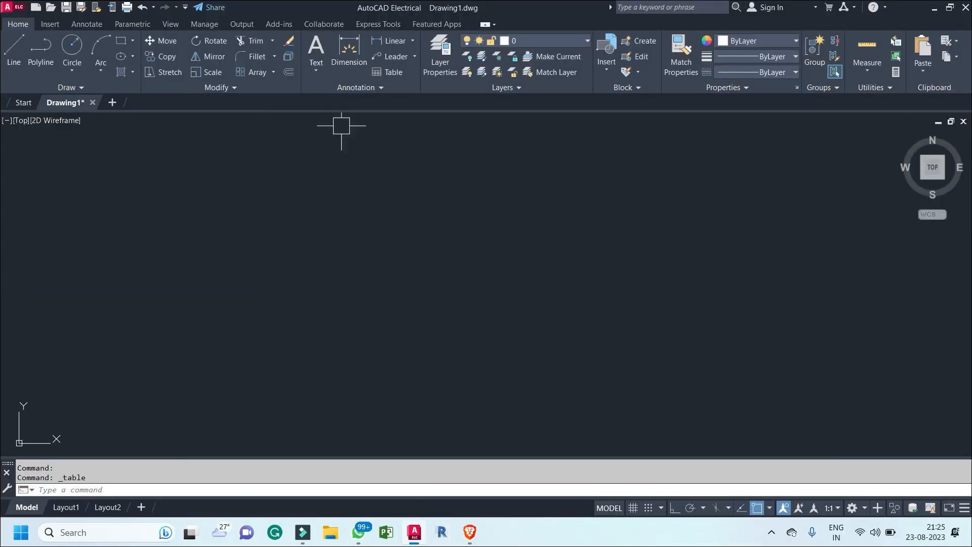
Start a table based on a data link and open the selection of Excel data links.
click(397, 74)
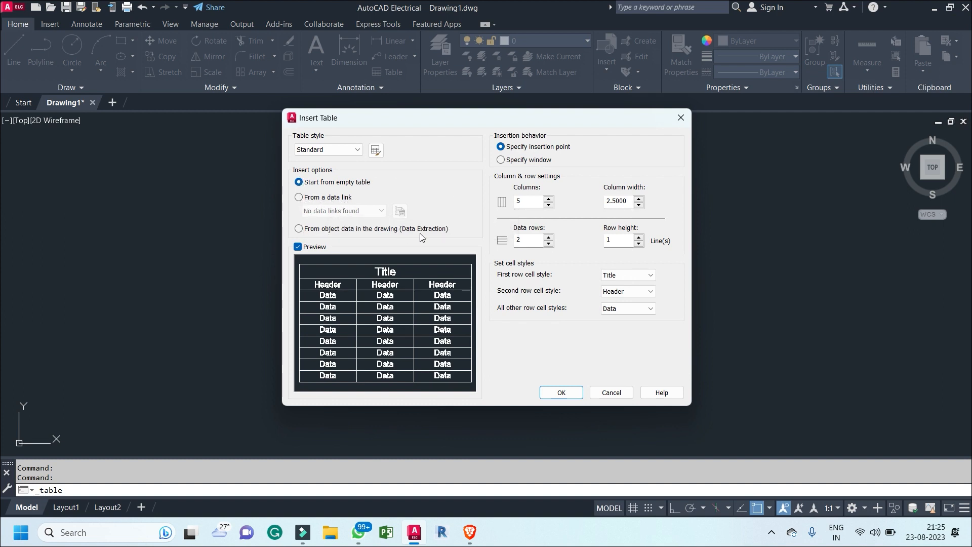
click(302, 200)
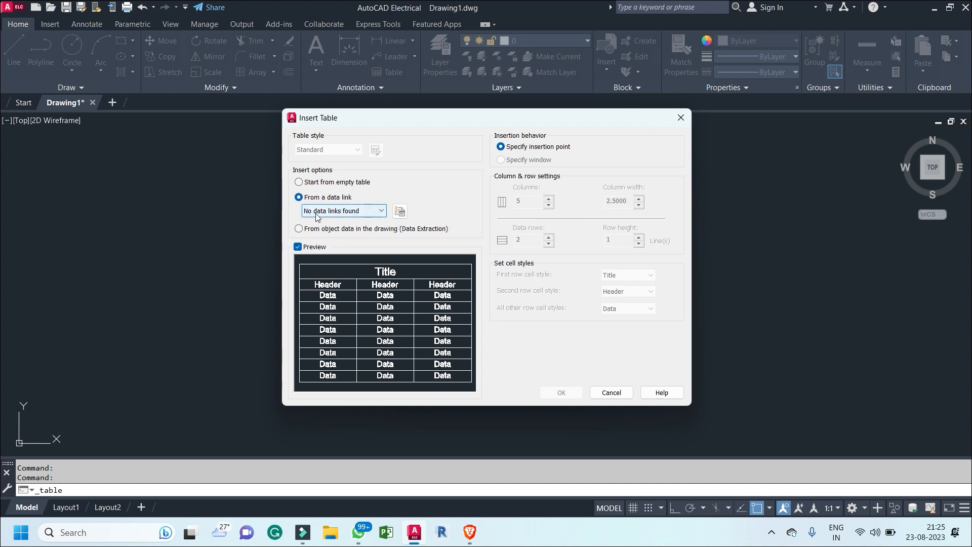
click(381, 212)
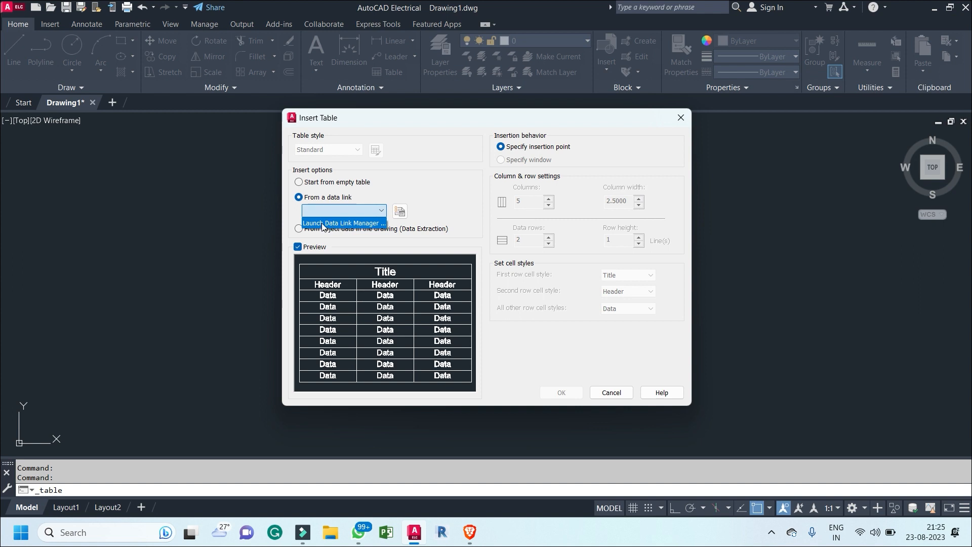
click(383, 212)
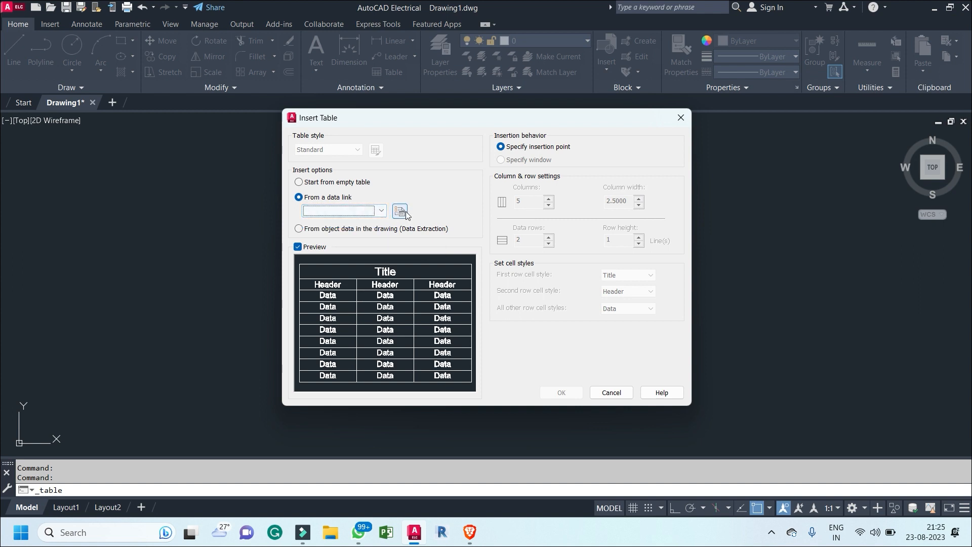
click(406, 213)
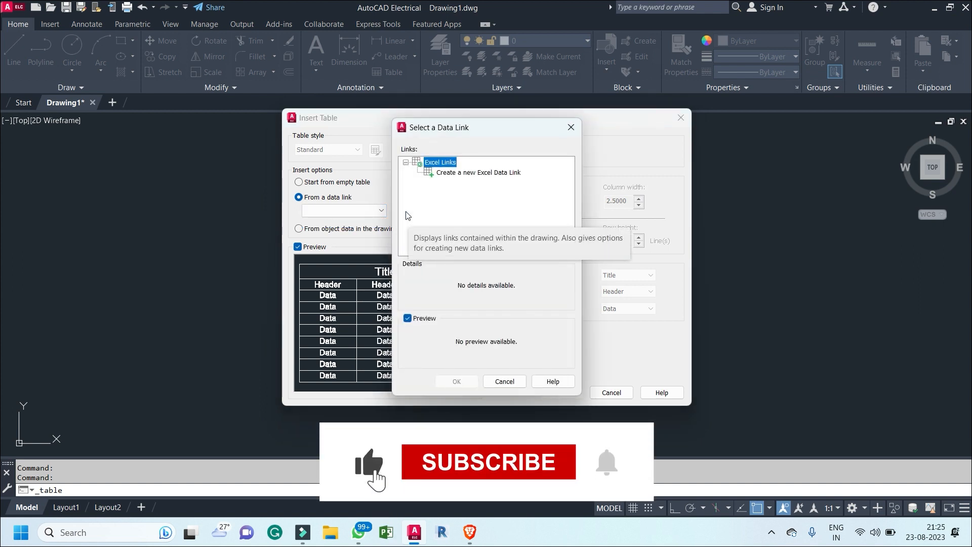
drag(447, 130, 431, 122)
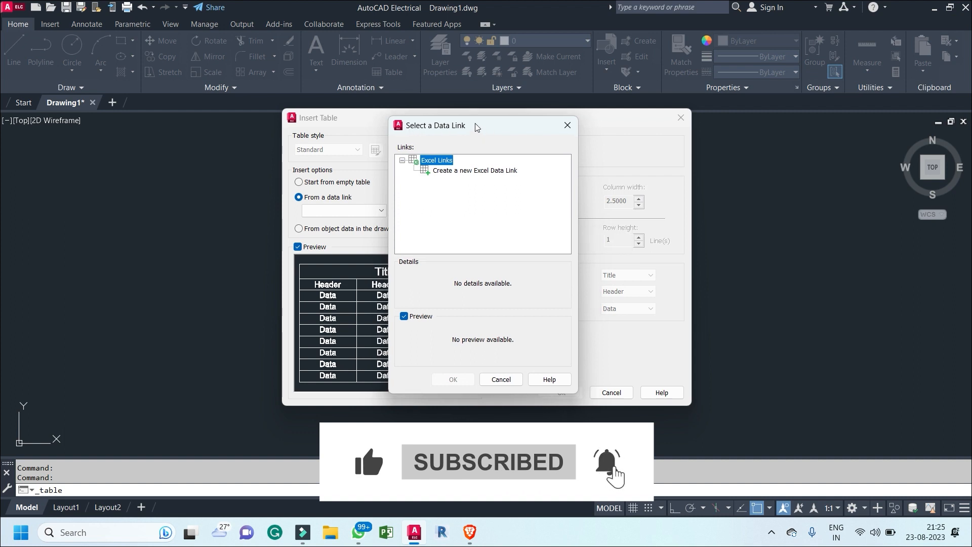
Create a new Excel data link named PTS CAD.
click(430, 167)
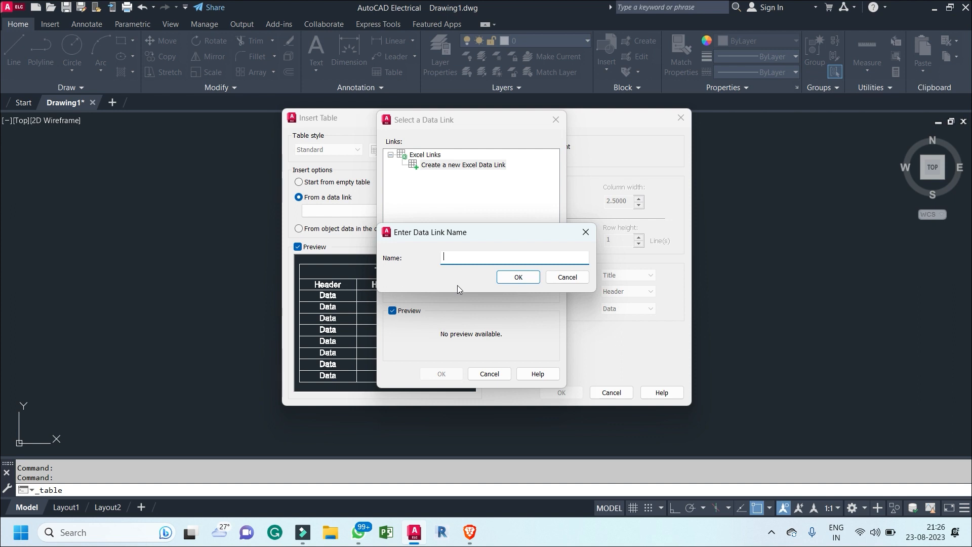
text(PTS CAD)
click(516, 277)
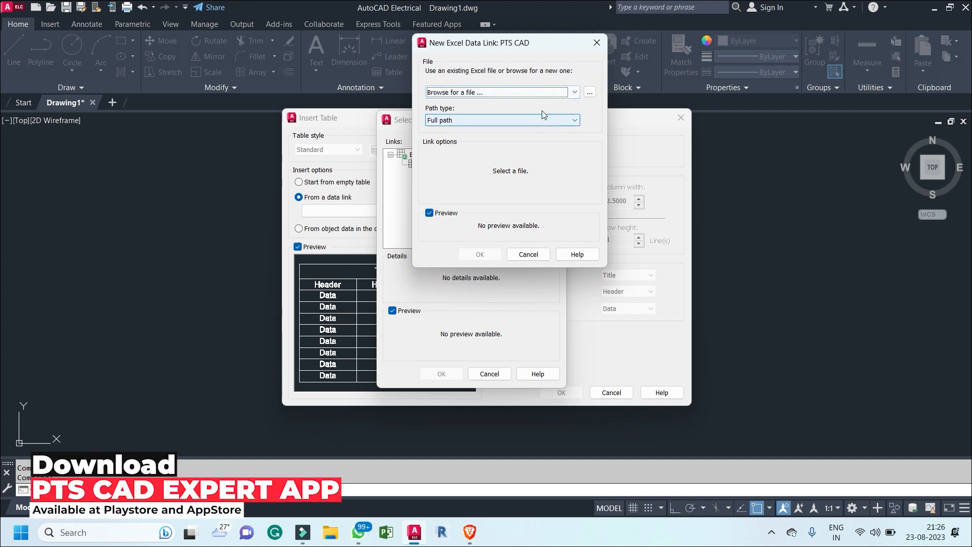
Choose LOAD SHEET FOR RANCHI OFFICE-1.xlsx from New folder inside the Desktop's Shilla Project folder as the link's source file.
drag(521, 46, 503, 131)
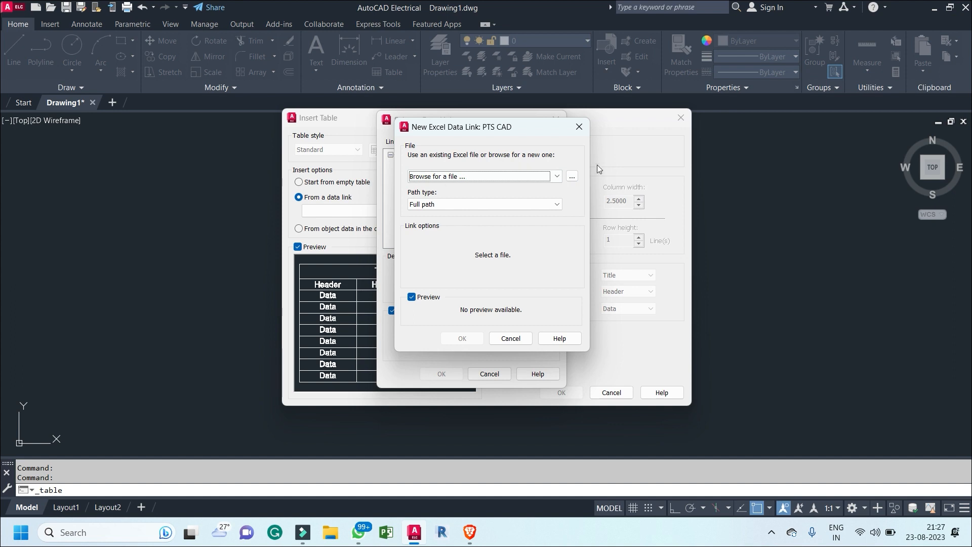
click(572, 176)
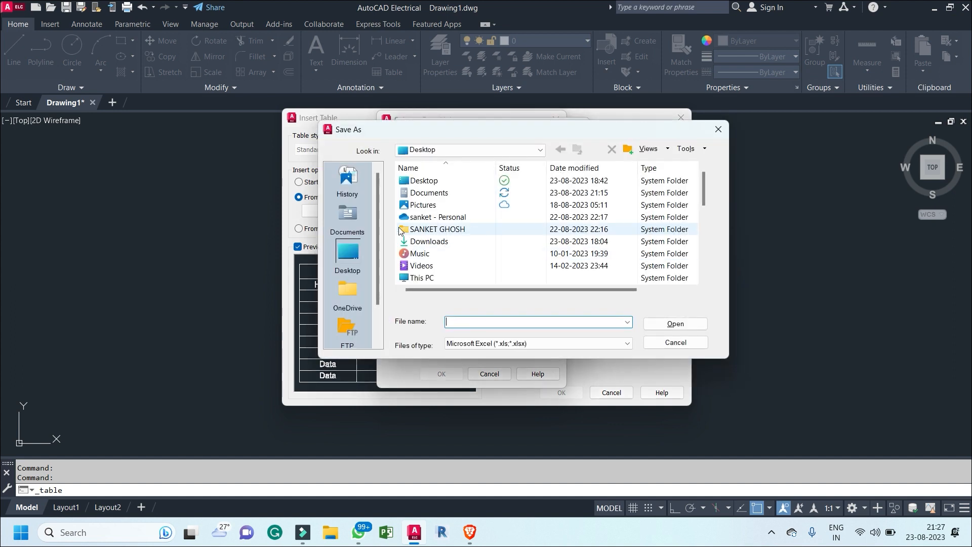
click(446, 181)
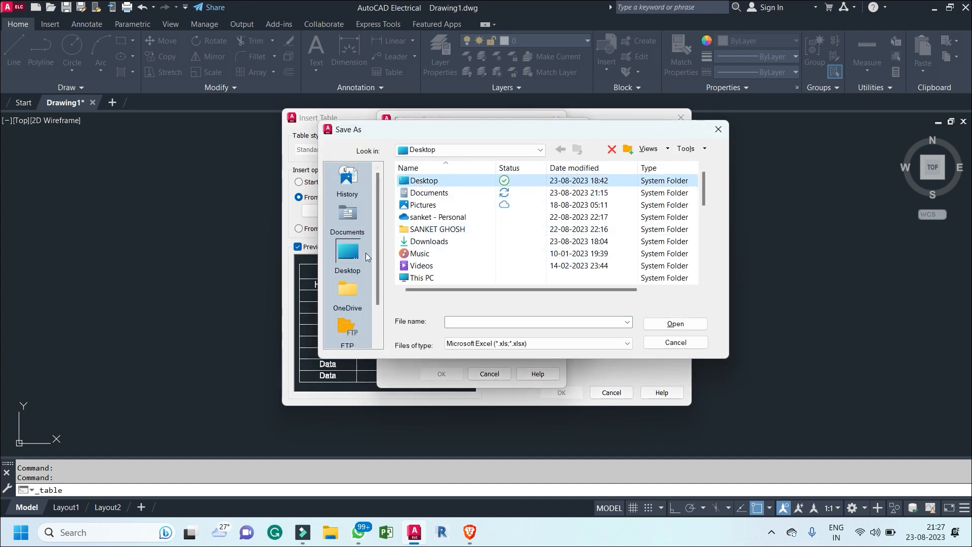
scroll(452, 239, down, 6)
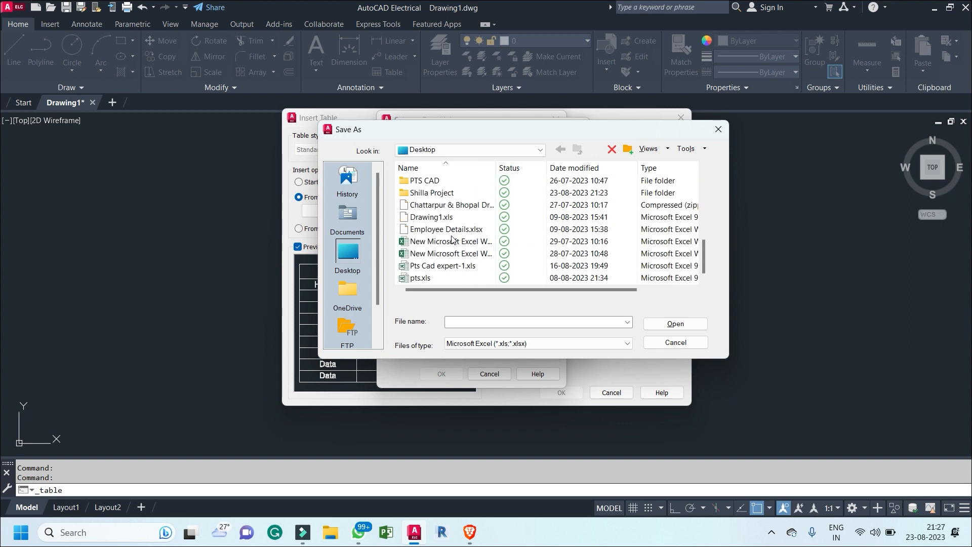
double_click(425, 194)
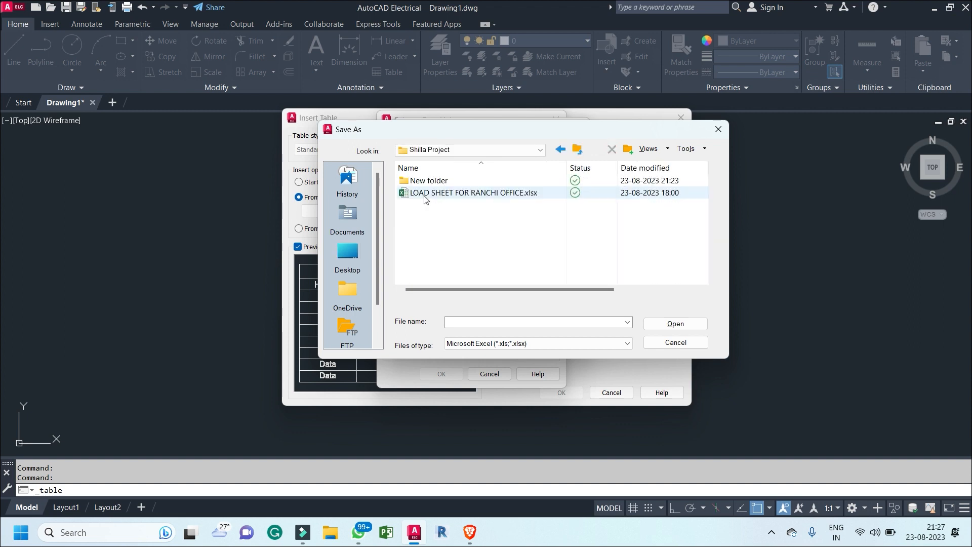
double_click(429, 181)
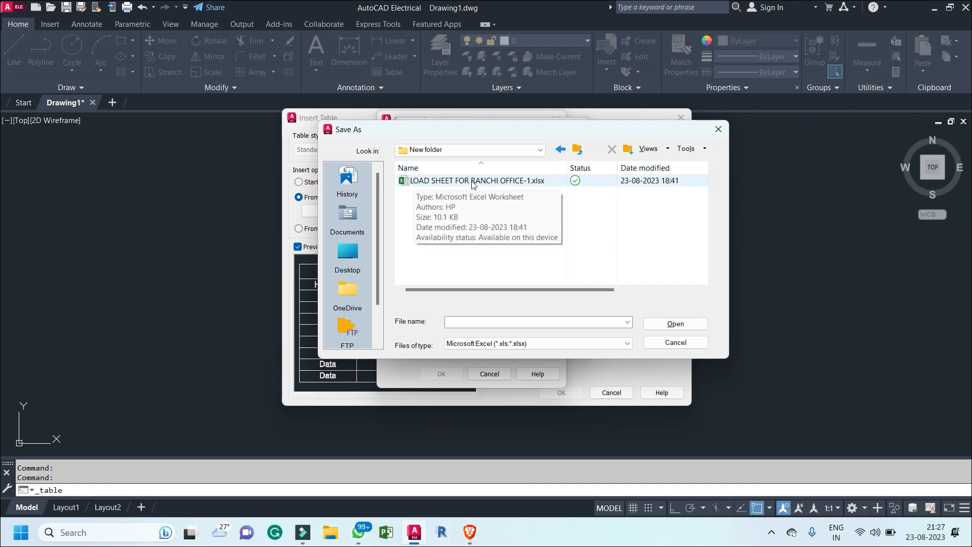
double_click(485, 181)
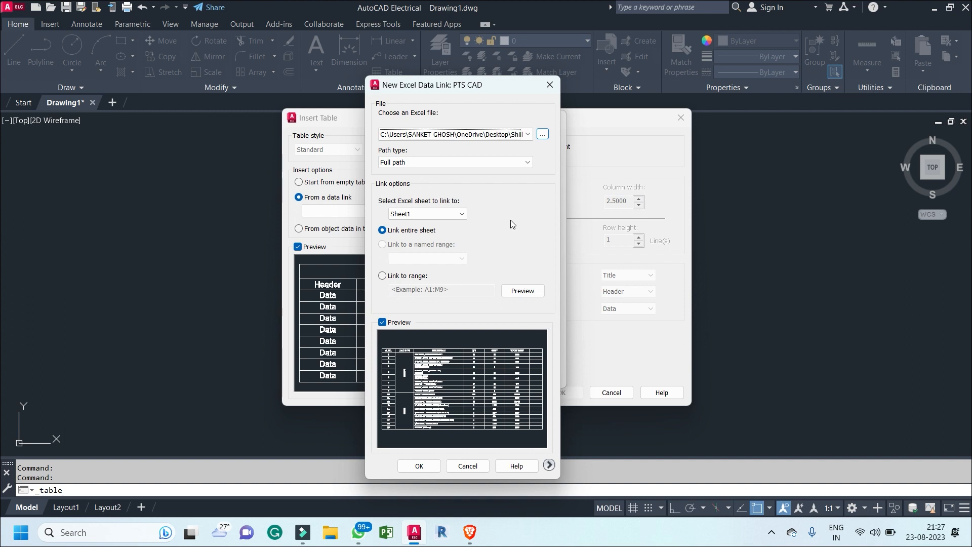
Check which sheets of the workbook can be linked, and cancel the data link and the table insertion.
click(460, 215)
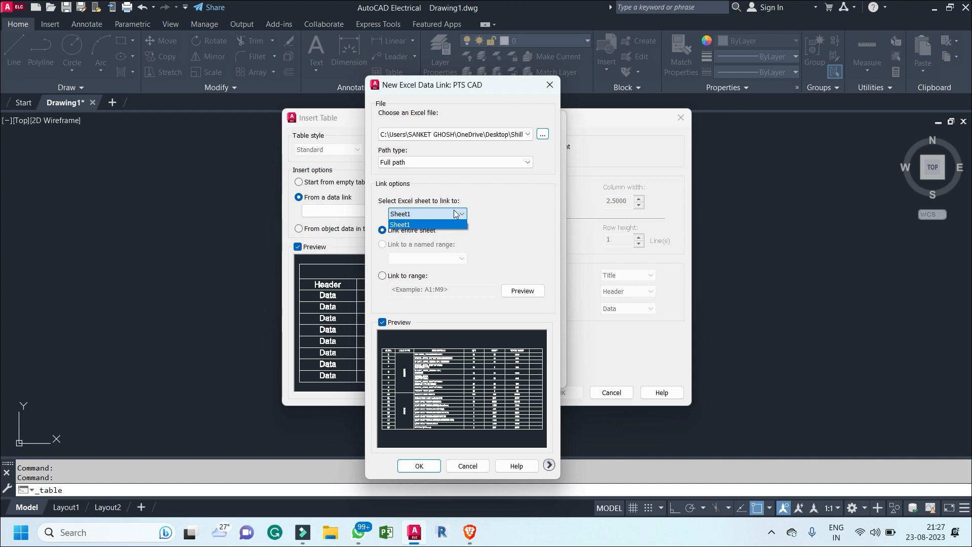
click(499, 207)
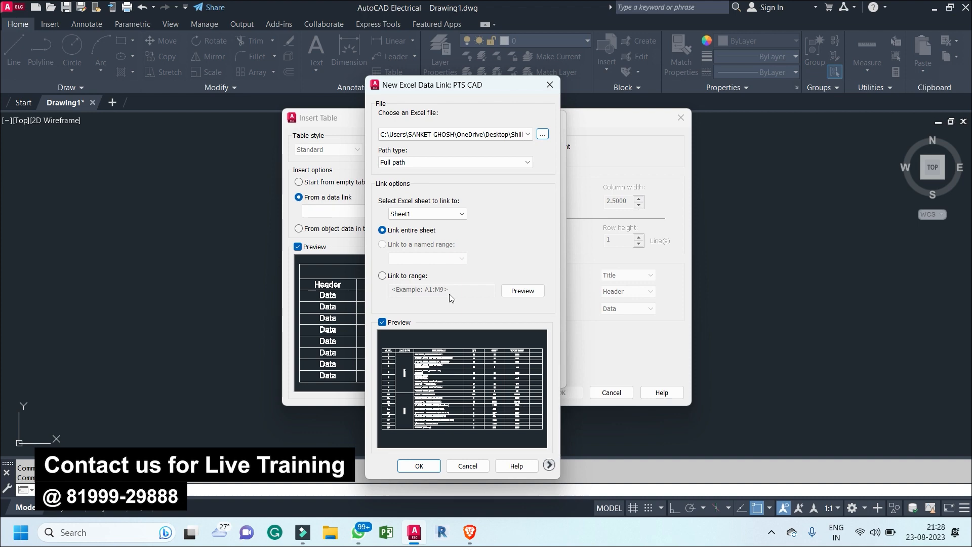
click(551, 85)
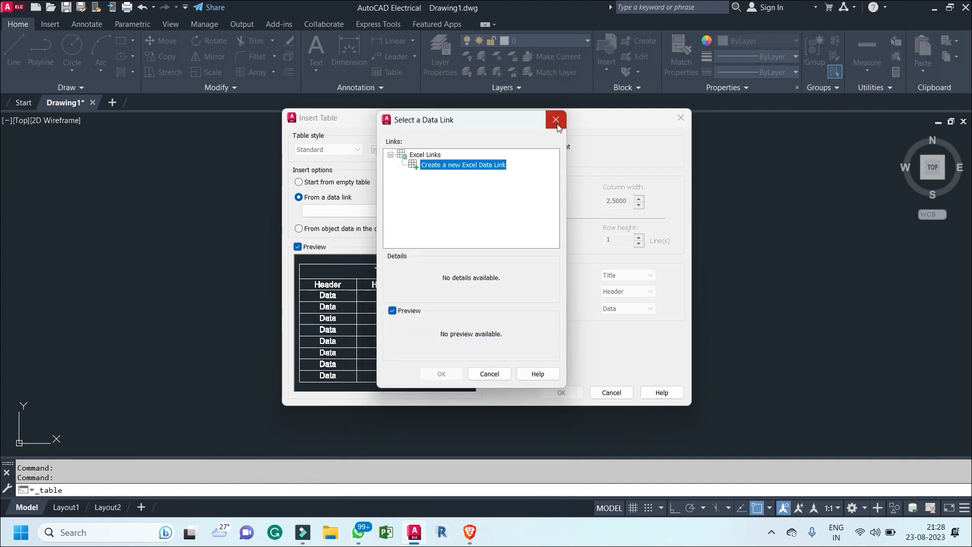
click(555, 119)
click(680, 118)
Open LOAD SHEET FOR RANCHI OFFICE-1.xlsx from New folder in Excel and add a blank second worksheet, returning to Sheet1.
click(937, 8)
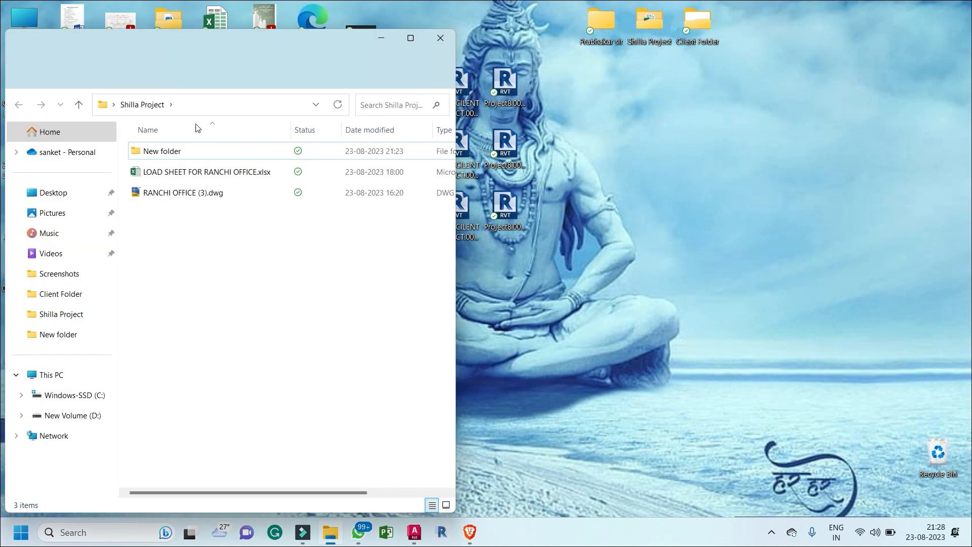
double_click(170, 151)
double_click(172, 155)
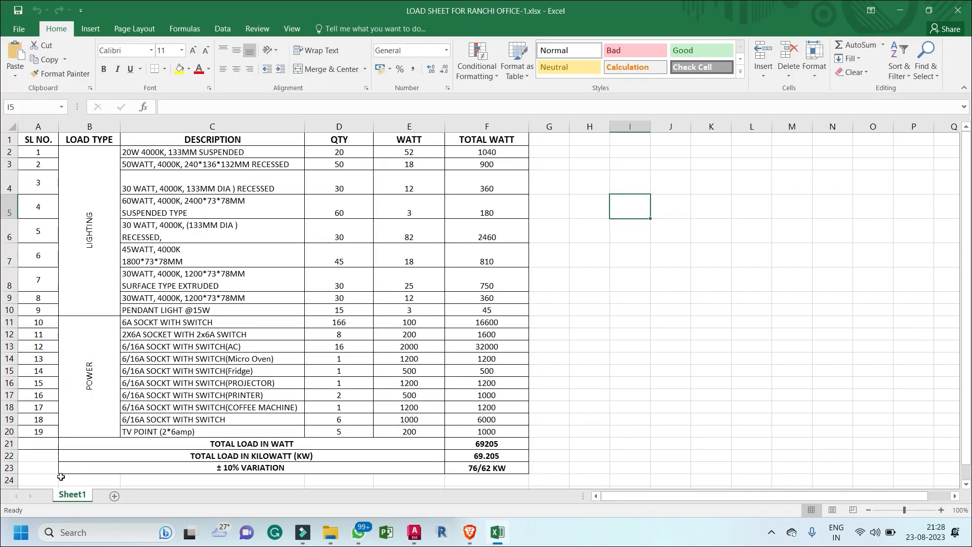
click(114, 496)
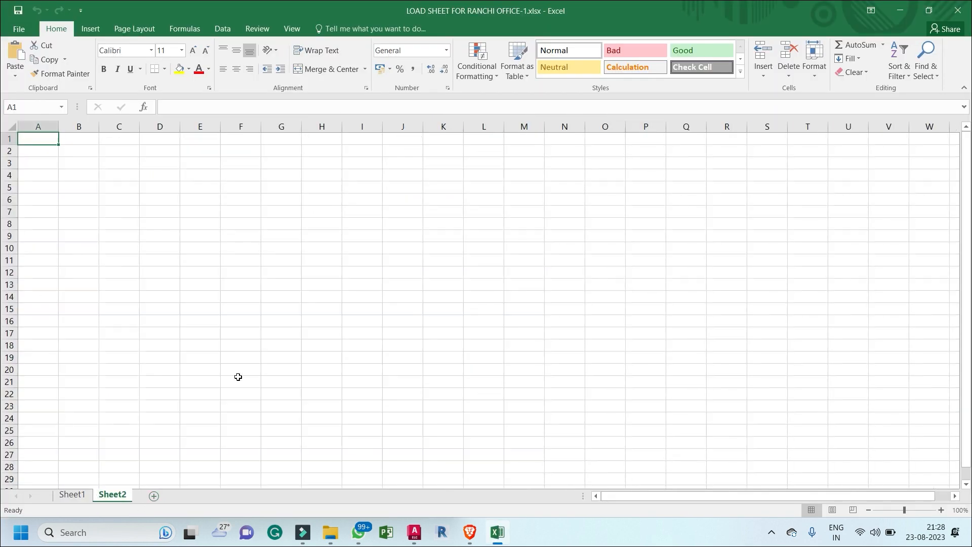
click(73, 495)
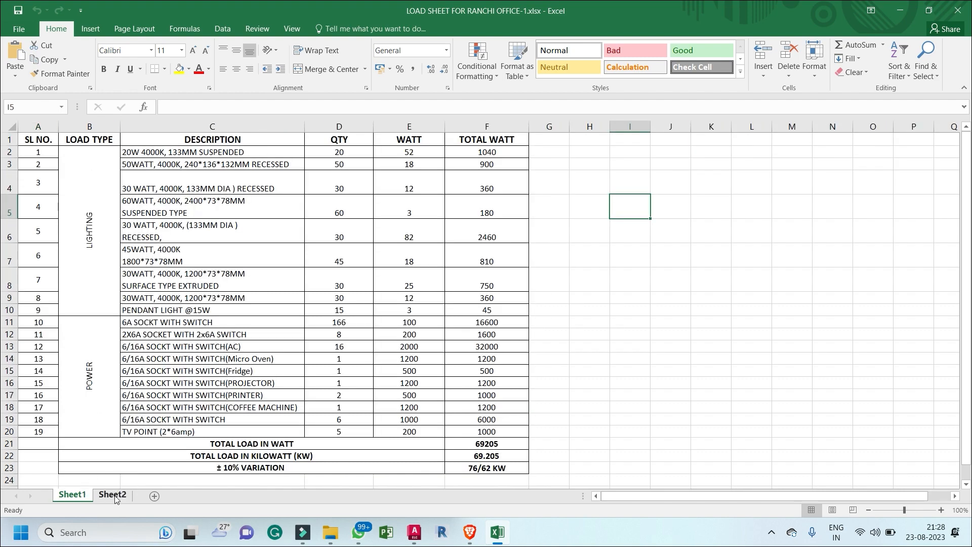
Switch to AutoCAD and start inserting a table from a data link, opening the data link selection.
click(414, 532)
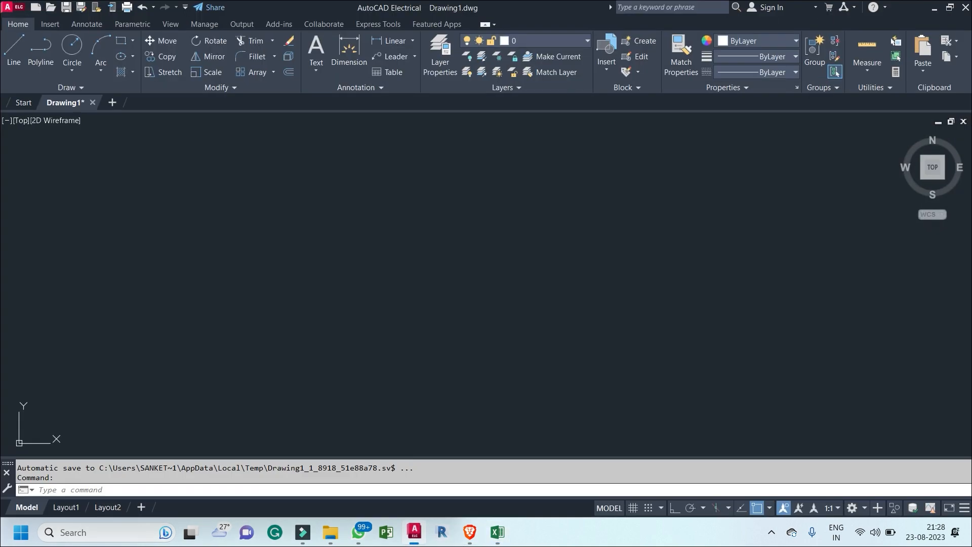
click(393, 72)
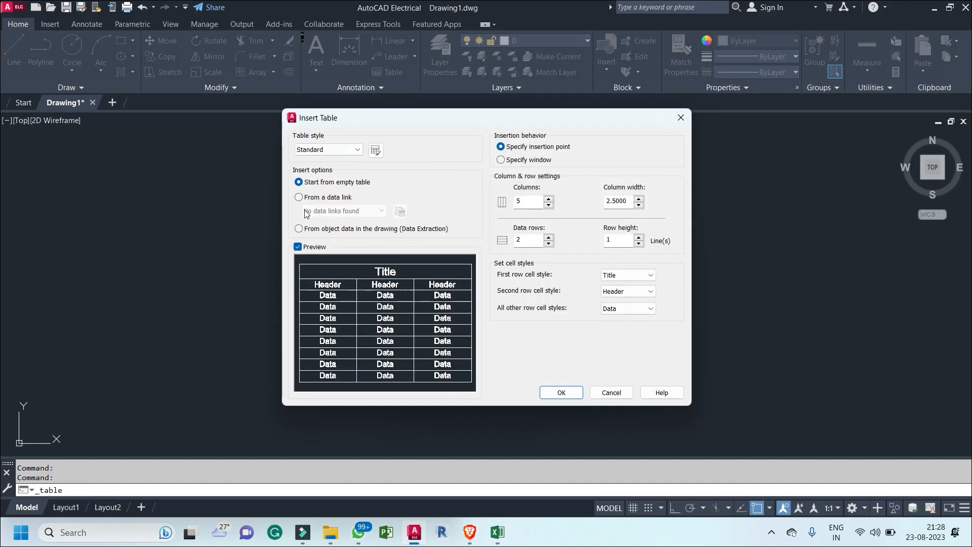
click(299, 197)
click(402, 213)
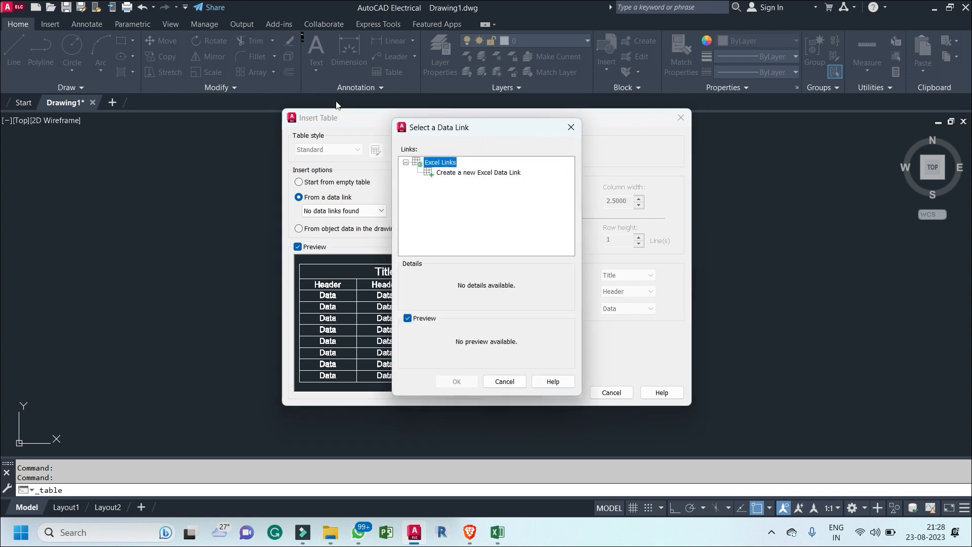
Try creating an Excel data link named PTS CAD to LOAD SHEET FOR RANCHI OFFICE-1.xlsx and check which sheets it can link.
double_click(450, 172)
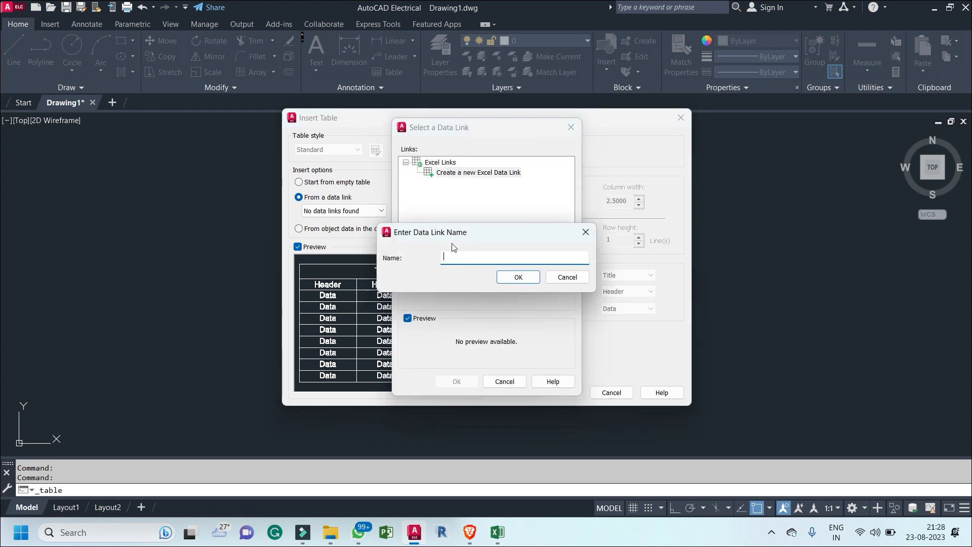
text(PTS CAD)
click(527, 280)
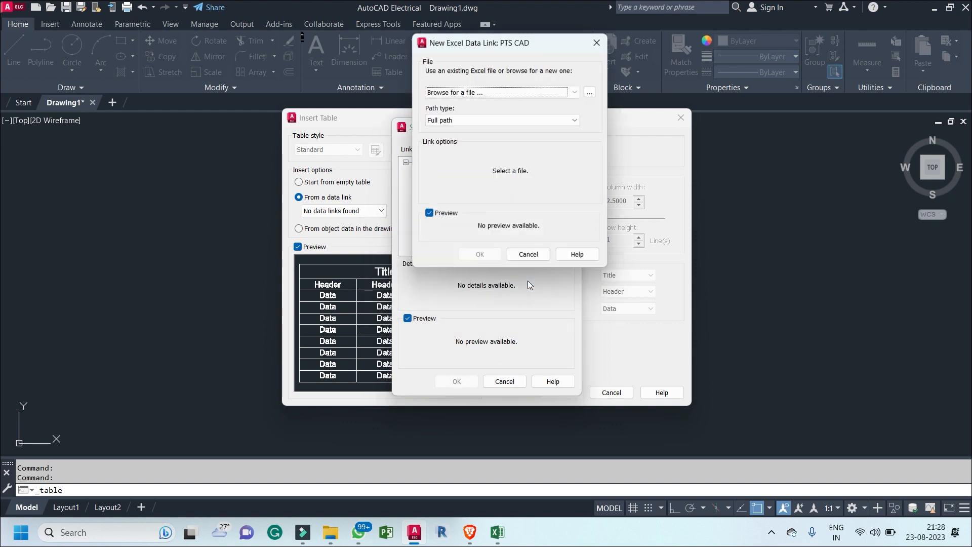
click(589, 92)
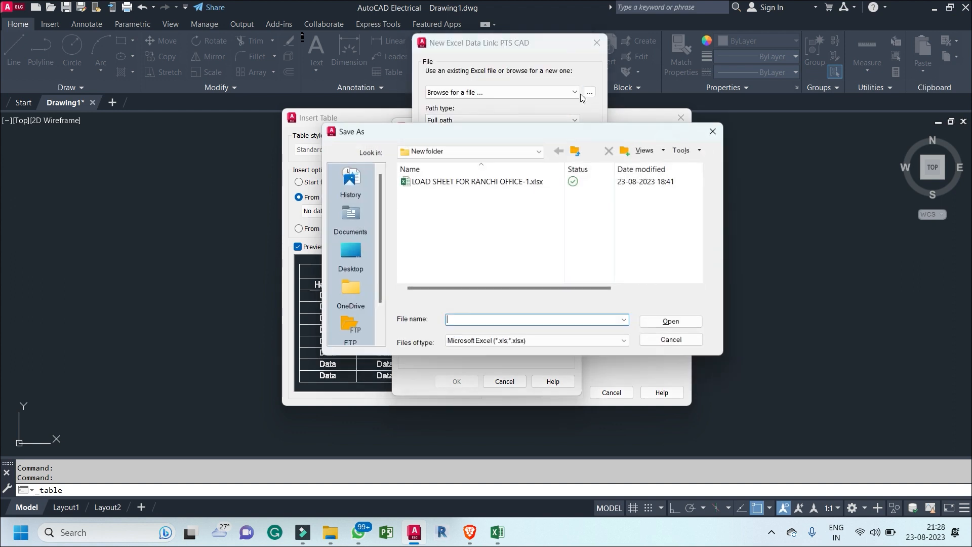
click(432, 182)
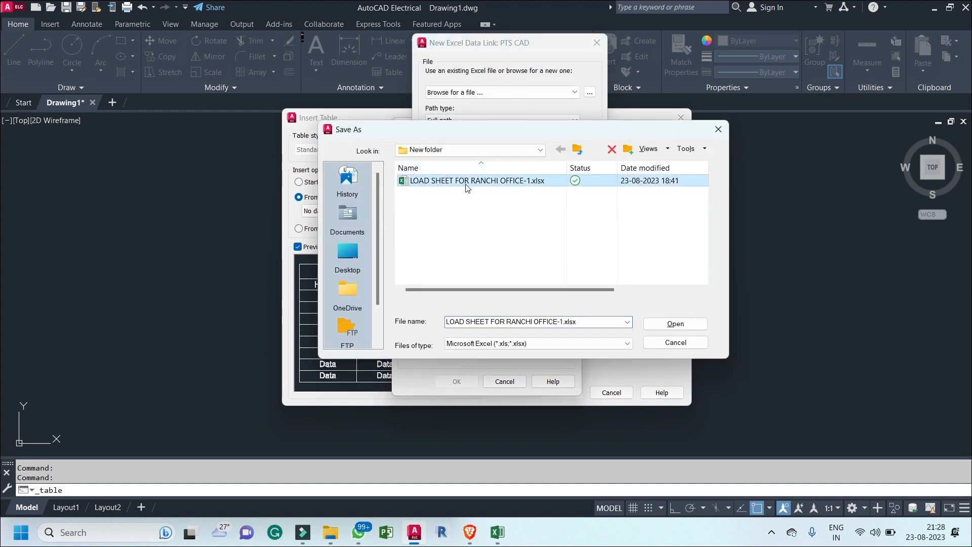
click(675, 323)
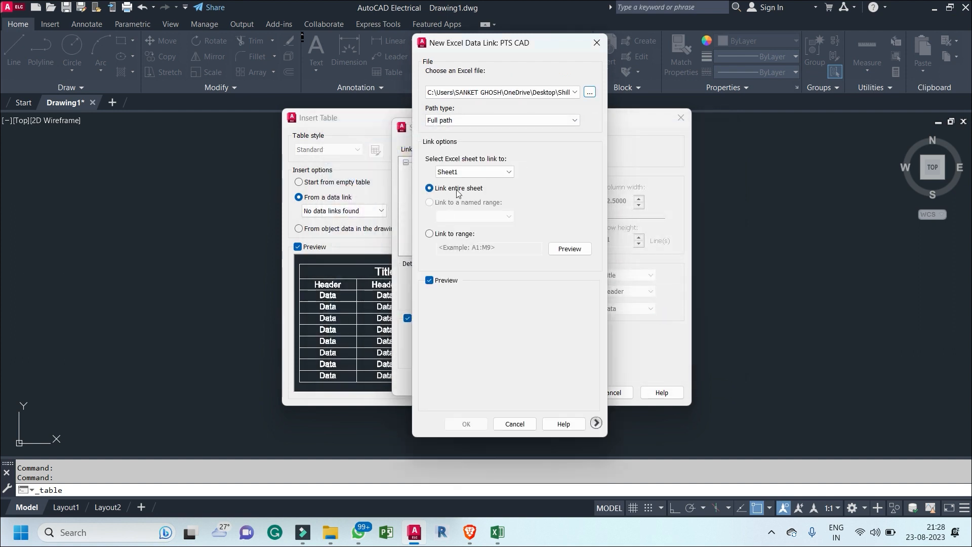
click(509, 174)
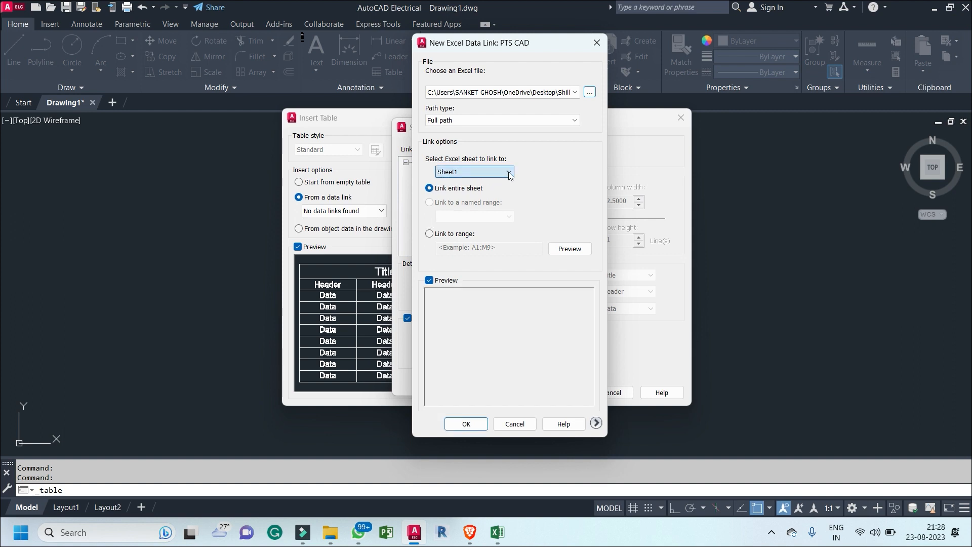
click(509, 173)
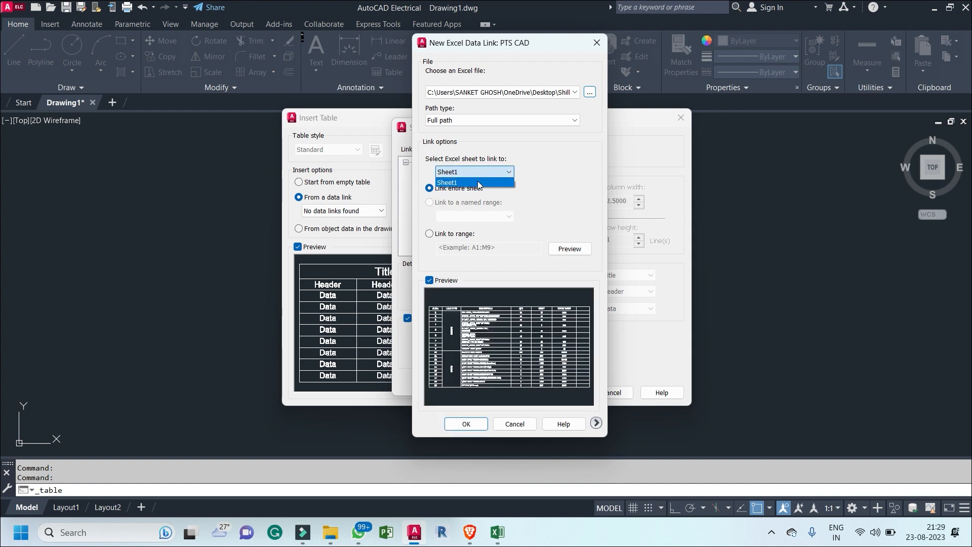
Switch to Excel, check Sheet1 and Sheet2 of the load sheet workbook, and save it.
click(498, 541)
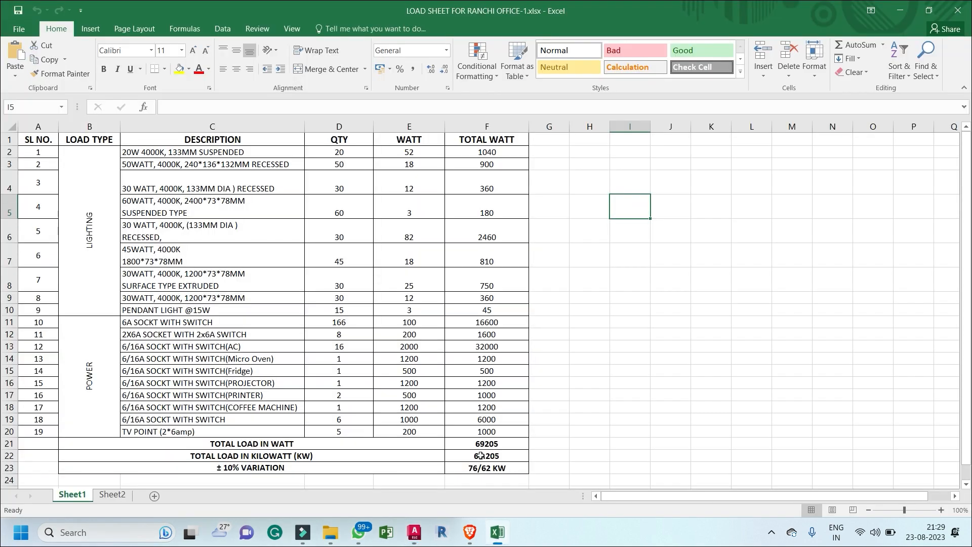
click(112, 495)
click(73, 494)
click(19, 29)
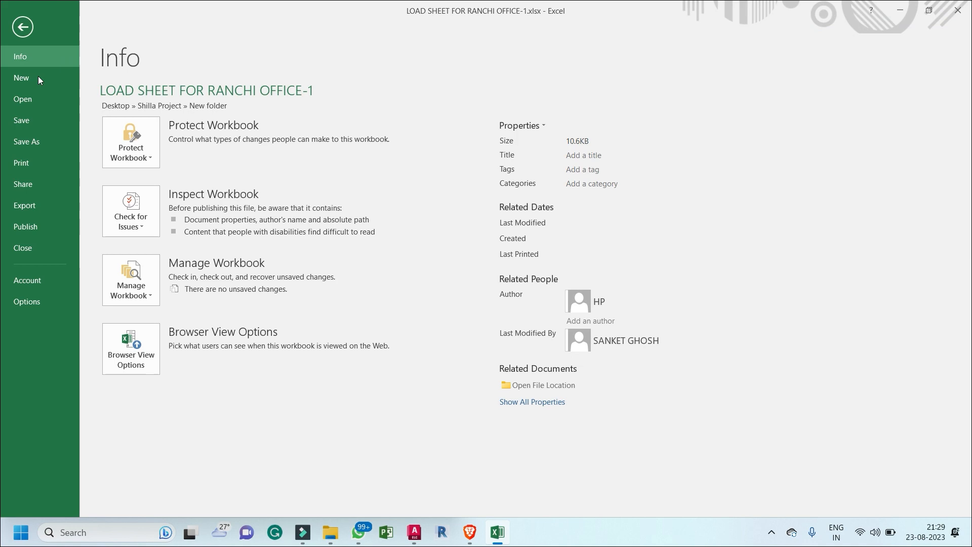
click(33, 124)
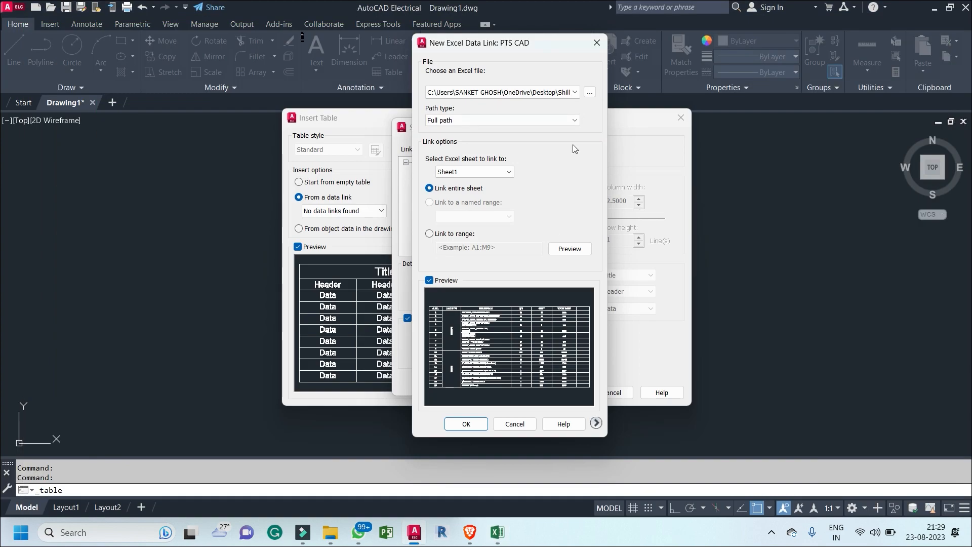
Back in AutoCAD, discard the pending data link and create a new Excel data link named PTS CAD.
click(598, 47)
click(481, 173)
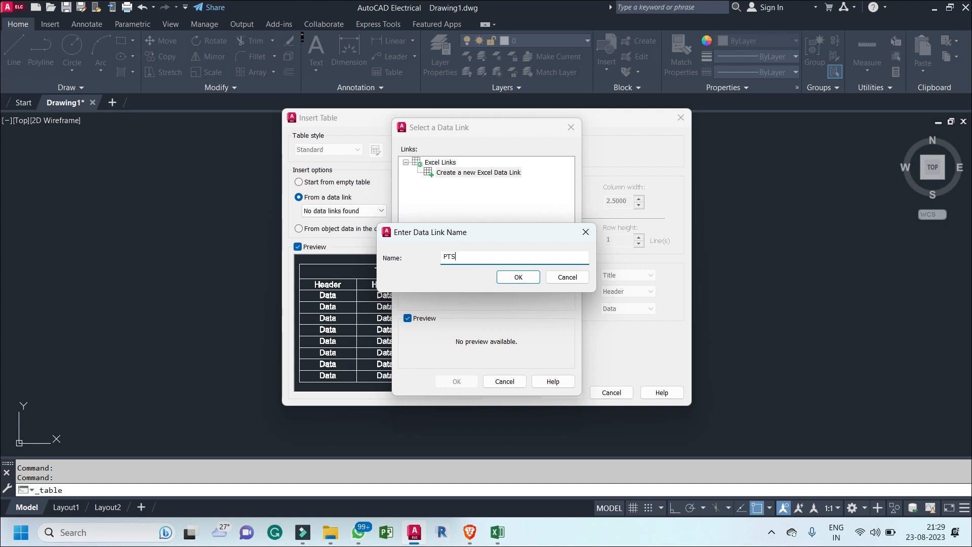
text(PTS ACD)
key(BackSpace)
key(BackSpace)
key(BackSpace)
click(520, 283)
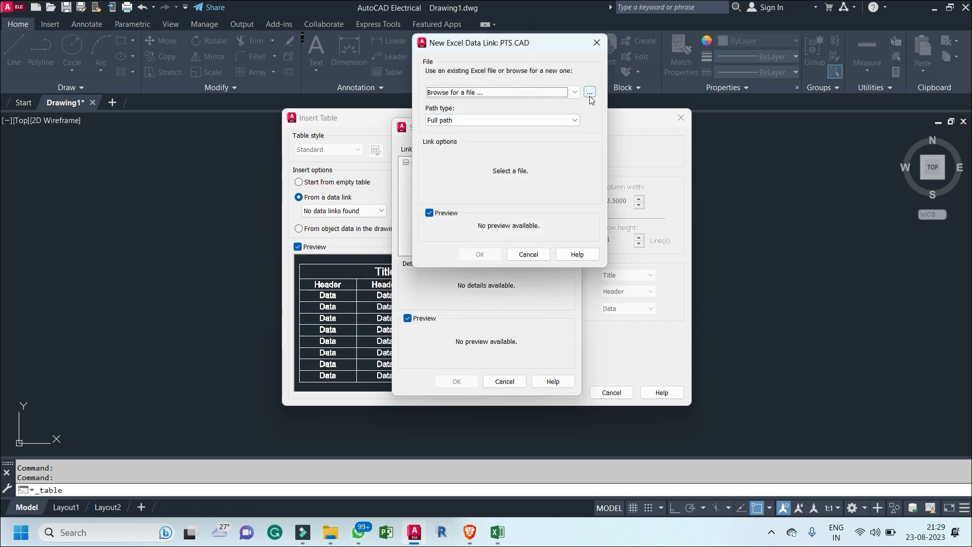
Choose LOAD SHEET FOR RANCHI OFFICE-1.xlsx as the link's source and link the entire Sheet1, checking that sheet's content in Excel.
click(590, 92)
click(478, 181)
click(680, 319)
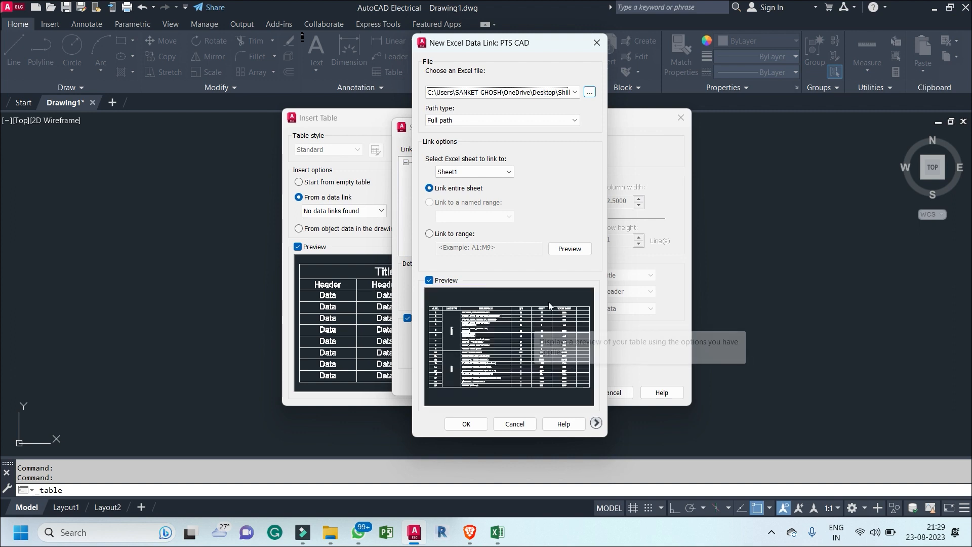
click(500, 170)
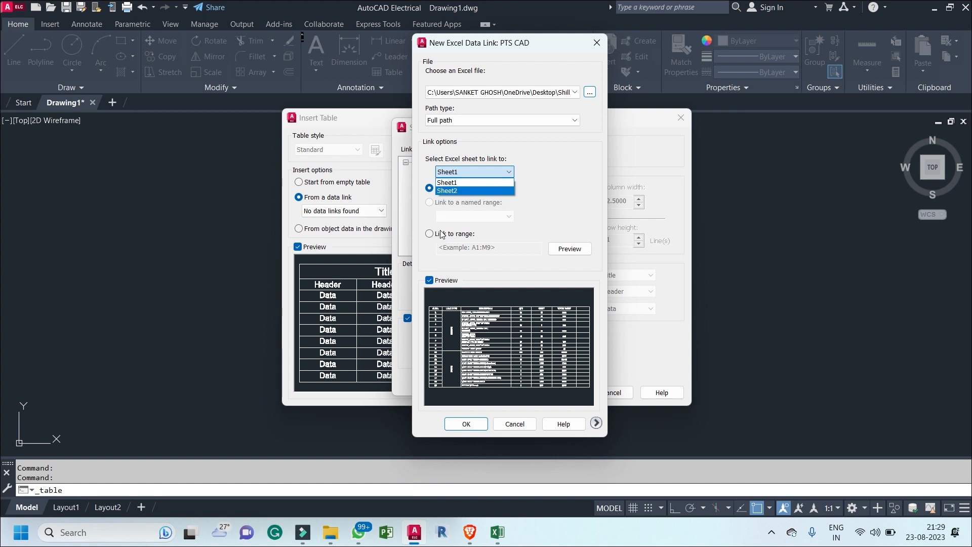
click(453, 185)
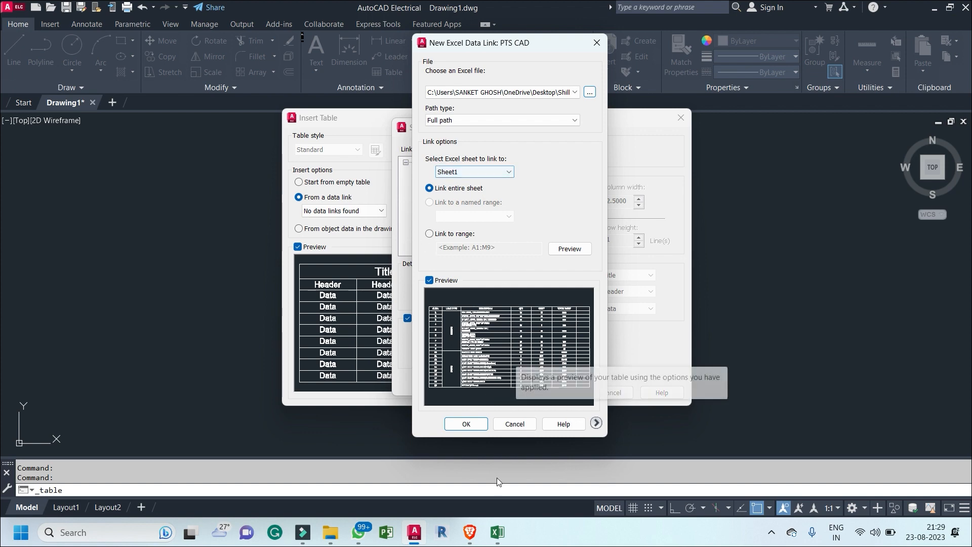
click(497, 532)
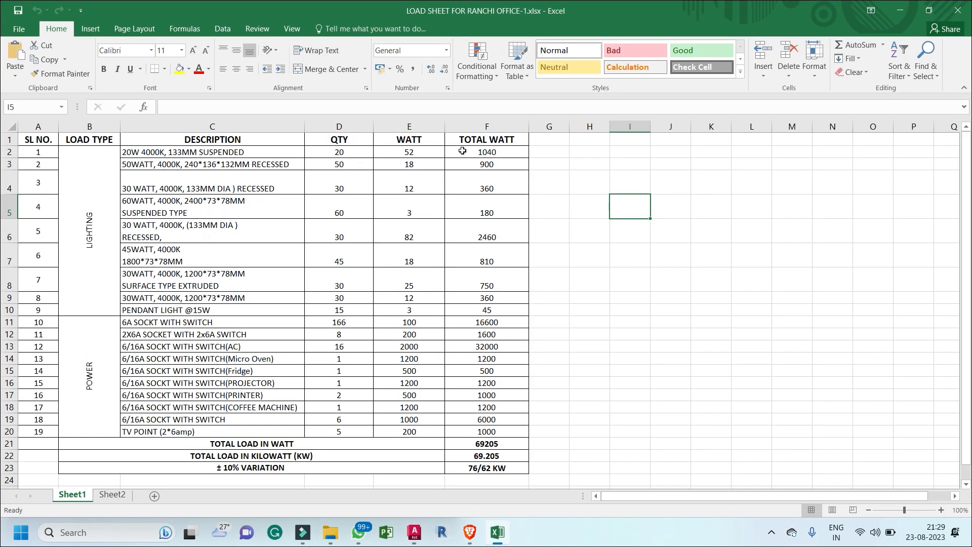
click(900, 10)
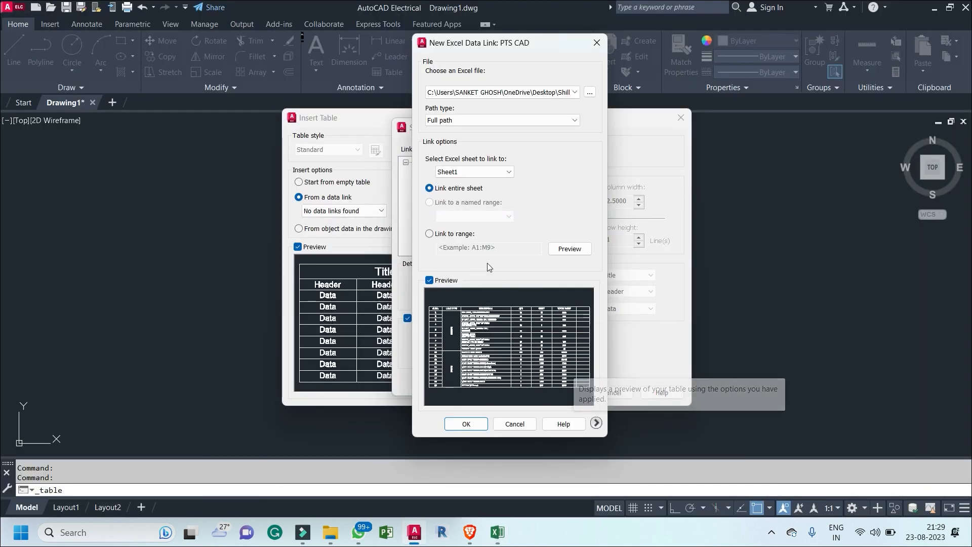
click(455, 424)
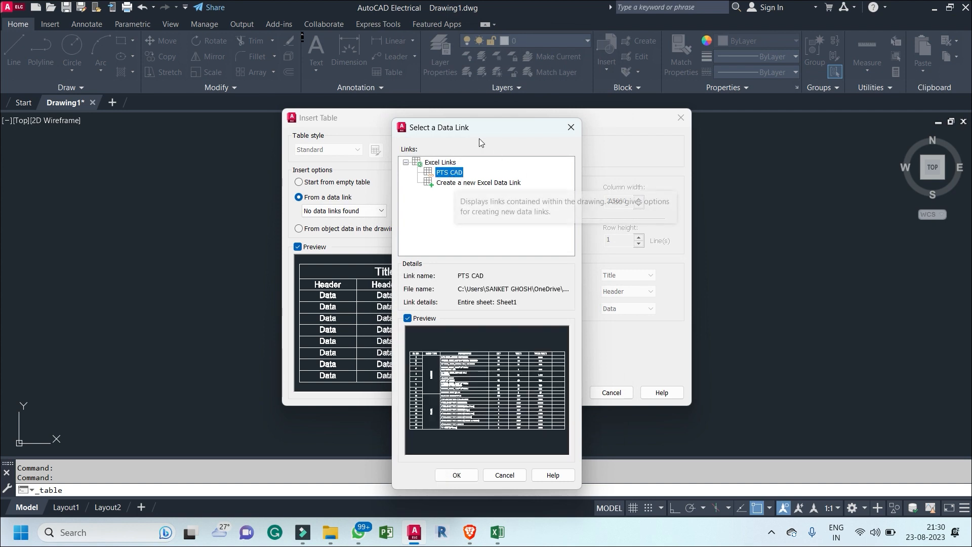
Insert the table from the PTS CAD data link near the middle of the empty drawing.
drag(481, 127, 489, 31)
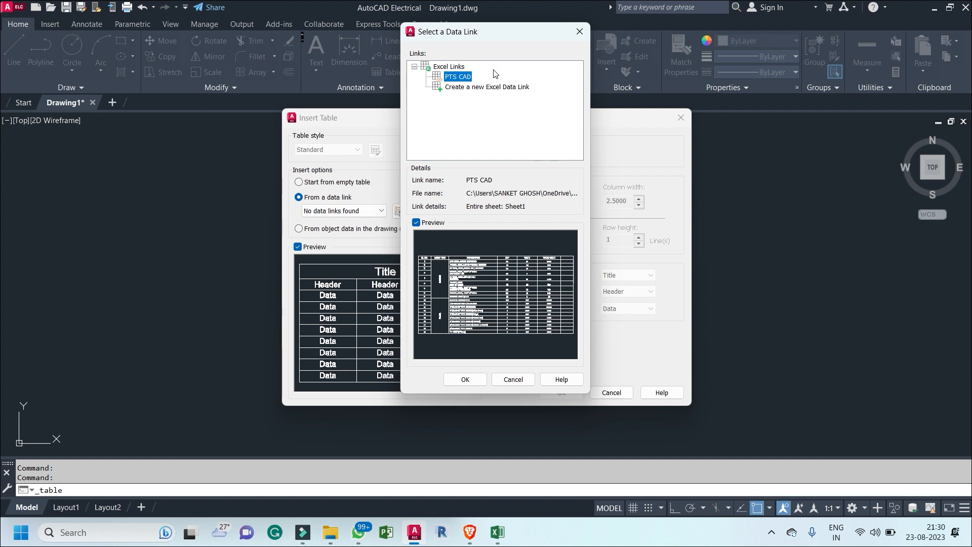
click(465, 379)
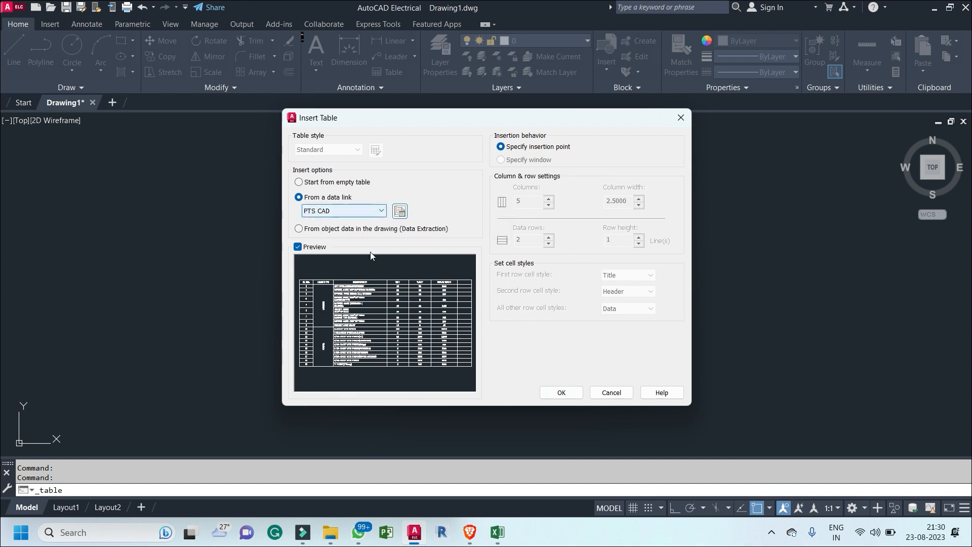
click(561, 392)
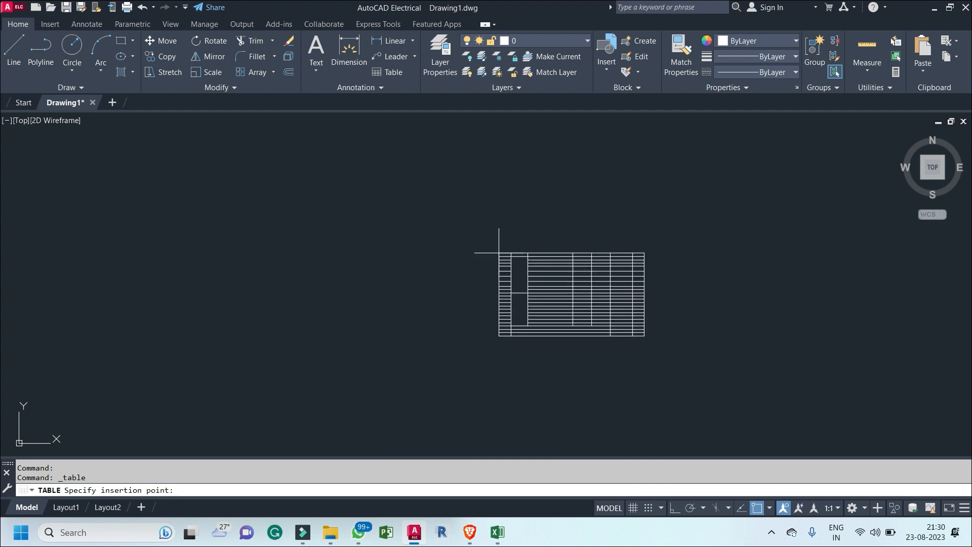
click(491, 234)
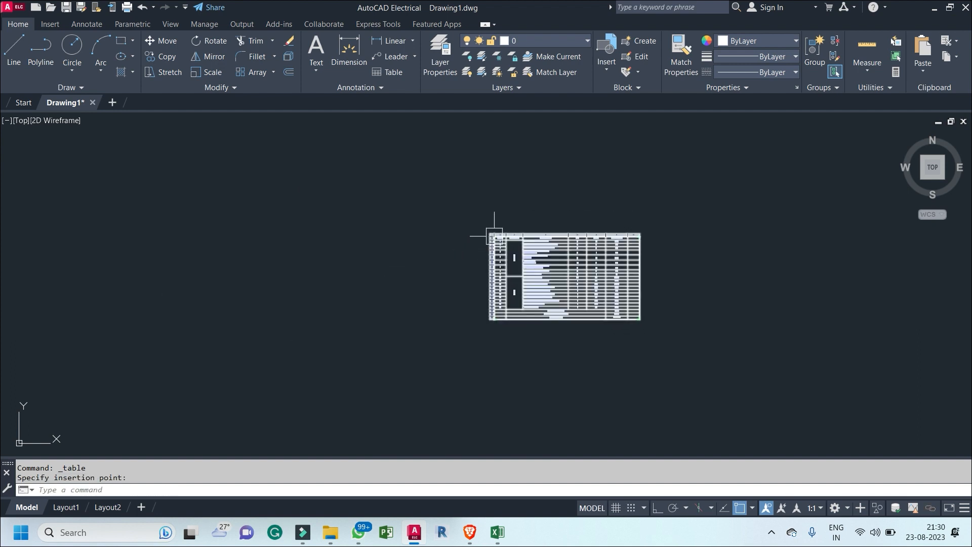
Examine the inserted load table's headings, lighting and power rows, and total rows against the Excel sheet.
middle_drag(575, 340, 564, 341)
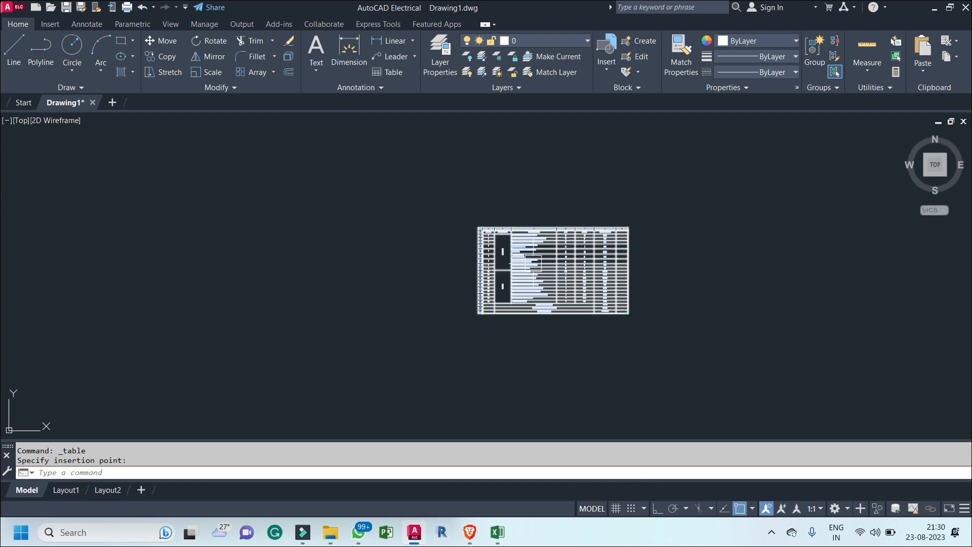
scroll(530, 252, up, 4)
middle_drag(480, 259, 464, 226)
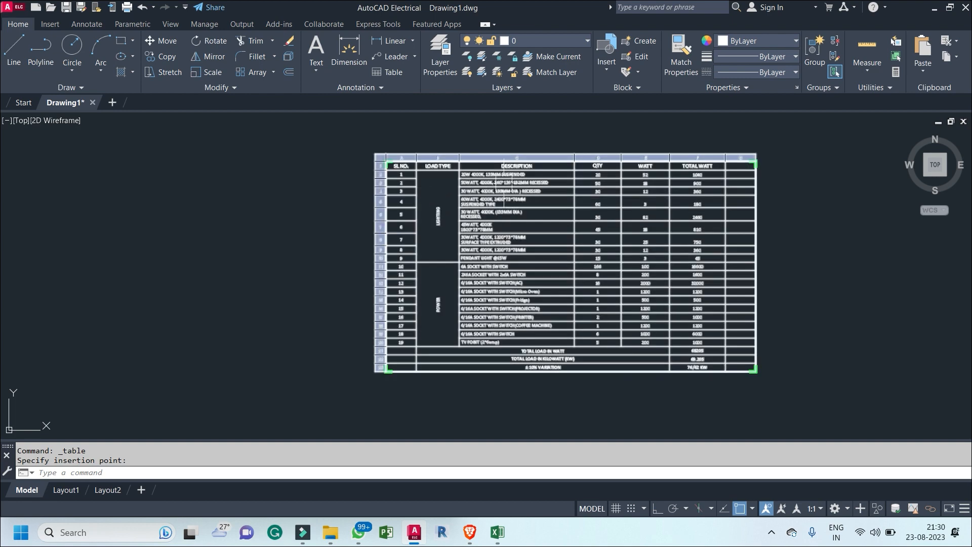
scroll(504, 175, up, 6)
scroll(355, 172, down, 2)
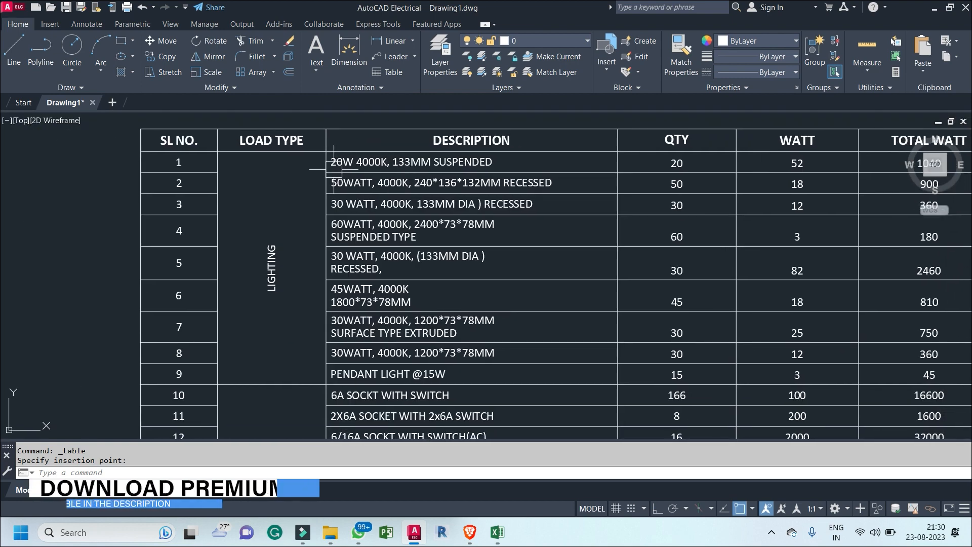
middle_drag(413, 176, 379, 184)
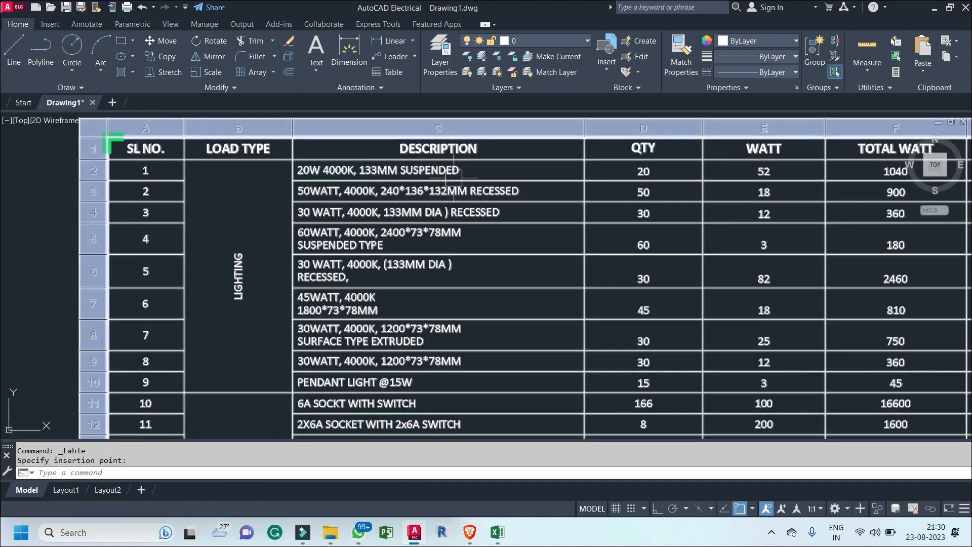
key(Escape)
scroll(403, 226, down, 2)
middle_drag(481, 254, 446, 193)
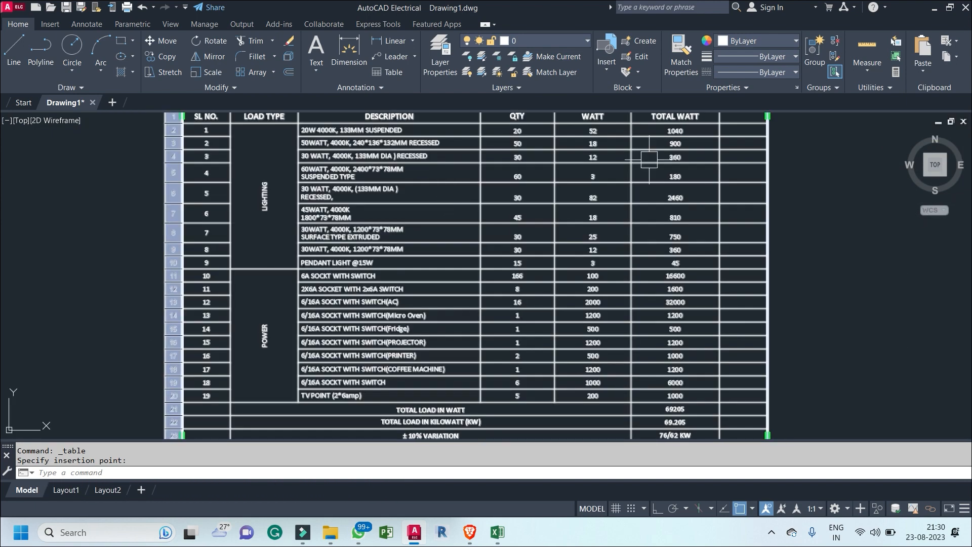
scroll(499, 230, down, 2)
middle_drag(505, 236, 493, 238)
scroll(499, 154, up, 4)
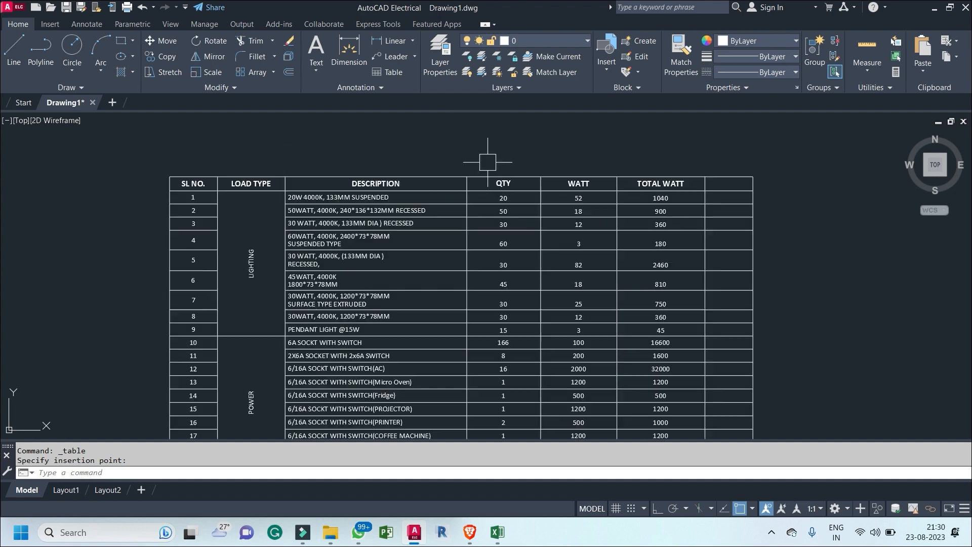
Try to edit the QTY cell of item 1 in the table, and check that cell's data link details and lock state.
scroll(521, 232, up, 2)
click(523, 248)
click(523, 249)
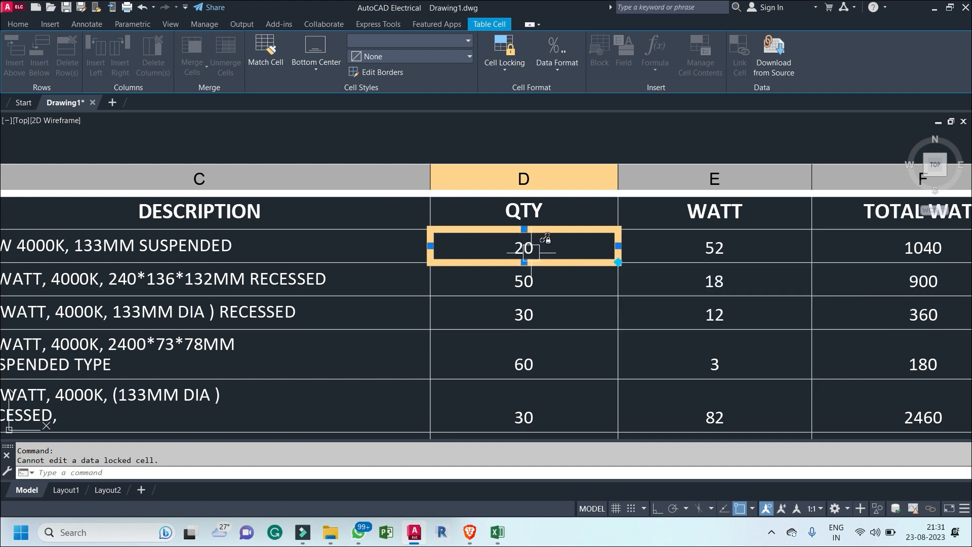
mouse_move(532, 251)
mouse_move(569, 257)
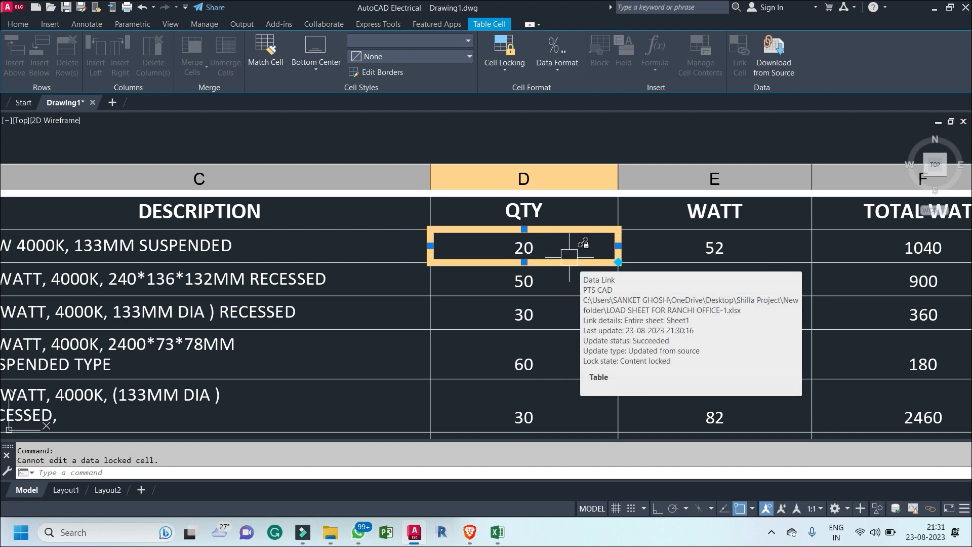
scroll(507, 238, down, 8)
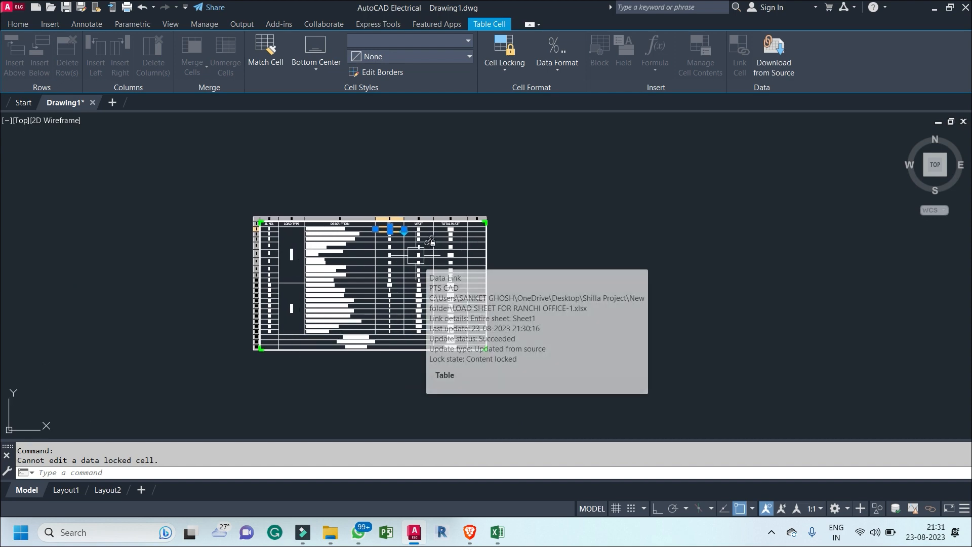
key(Escape)
scroll(393, 241, up, 4)
middle_drag(394, 241, 464, 217)
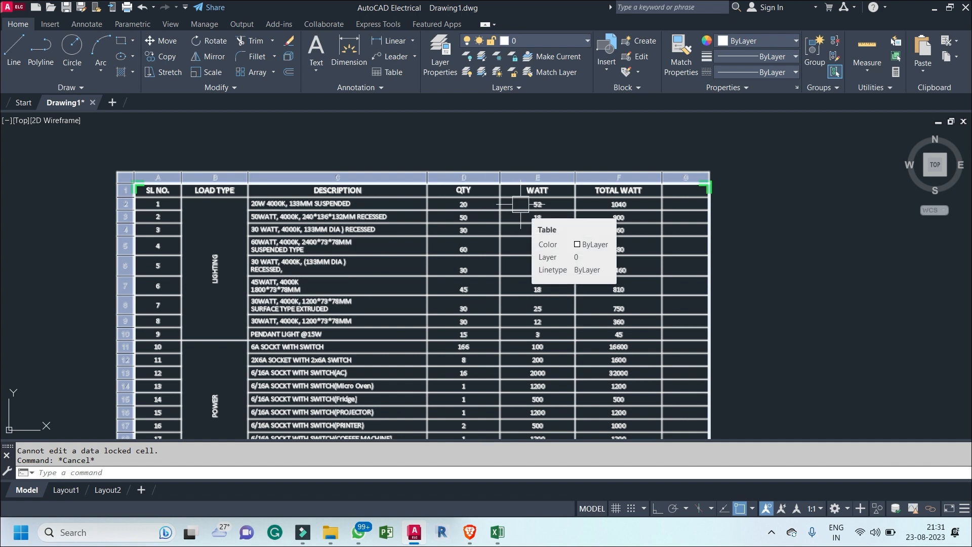
Switch to the load sheet in Excel and set the QTY of item 1 in cell D2 to 50.
middle_drag(488, 221, 536, 188)
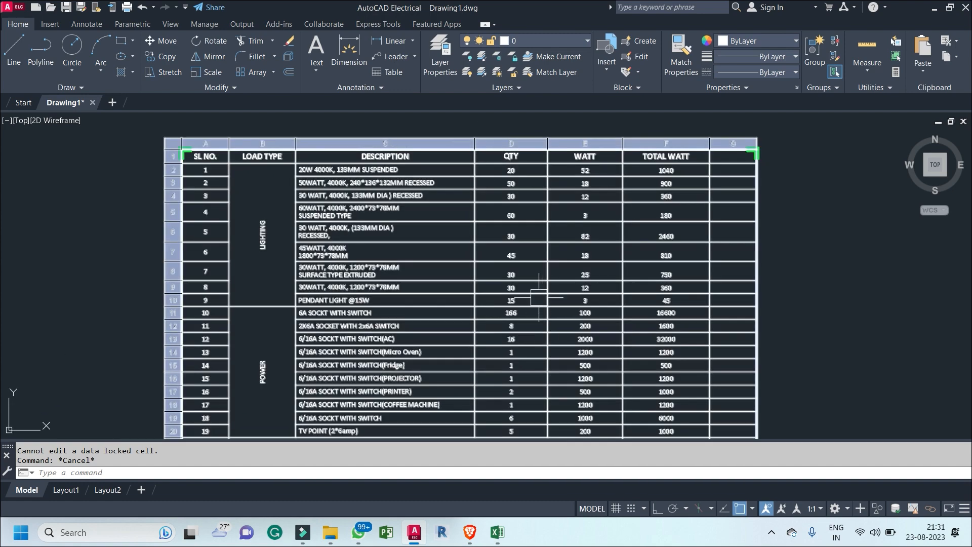
click(934, 7)
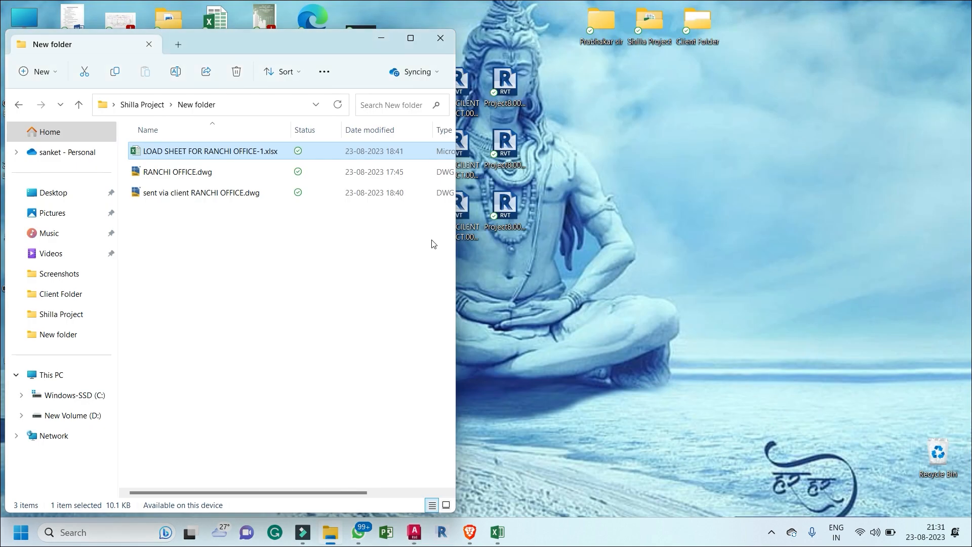
click(441, 38)
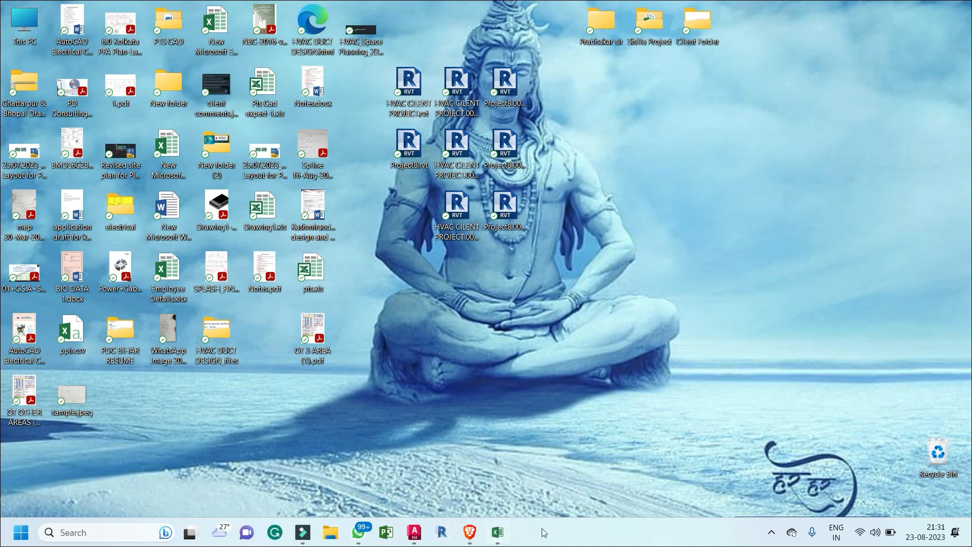
click(498, 532)
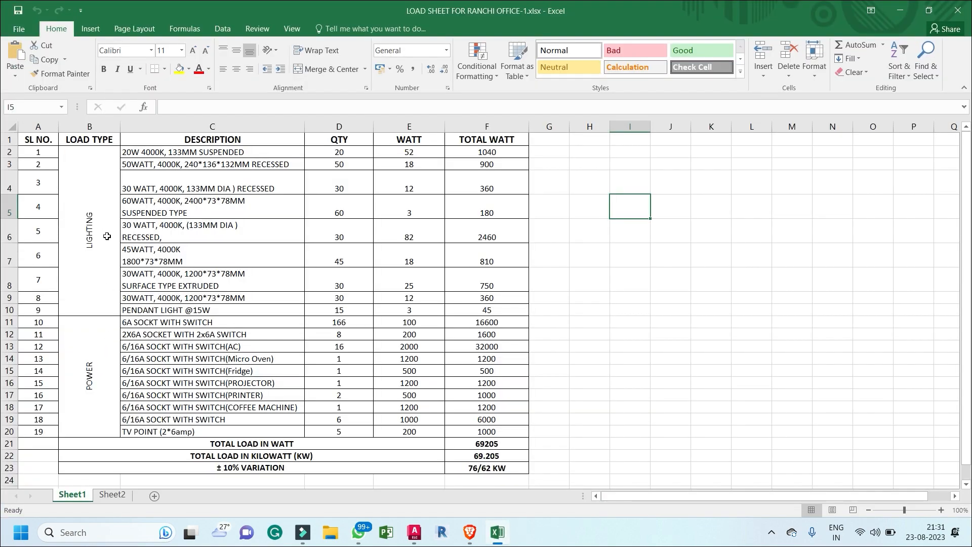
click(349, 152)
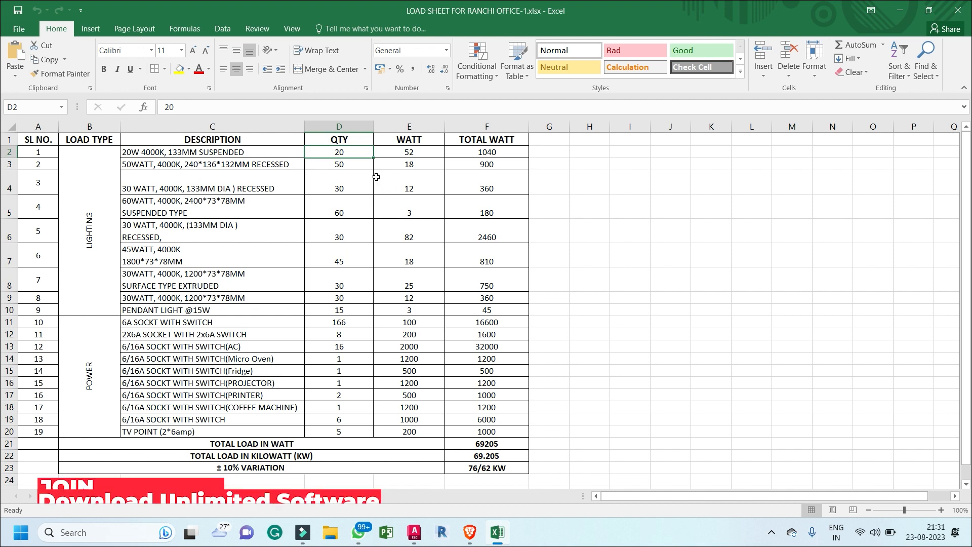
text(50)
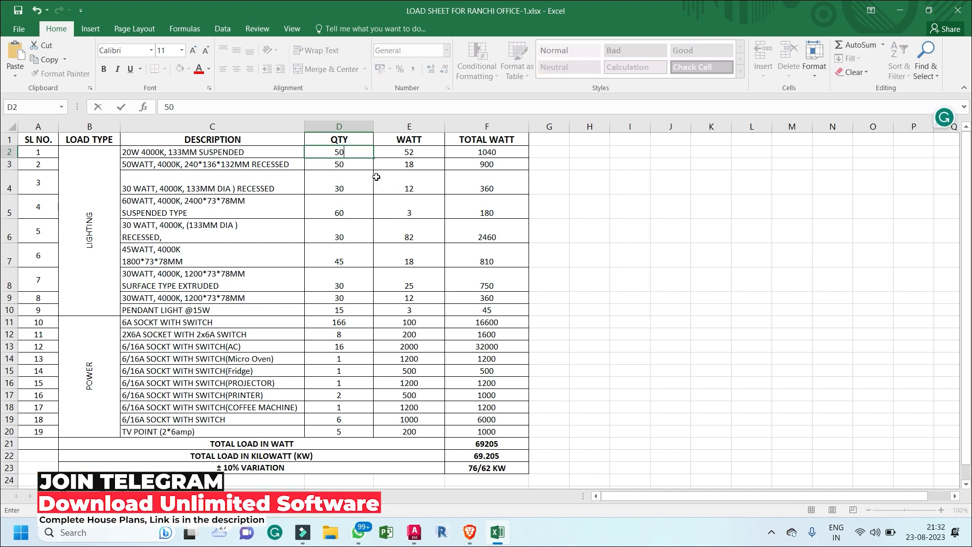
key(Return)
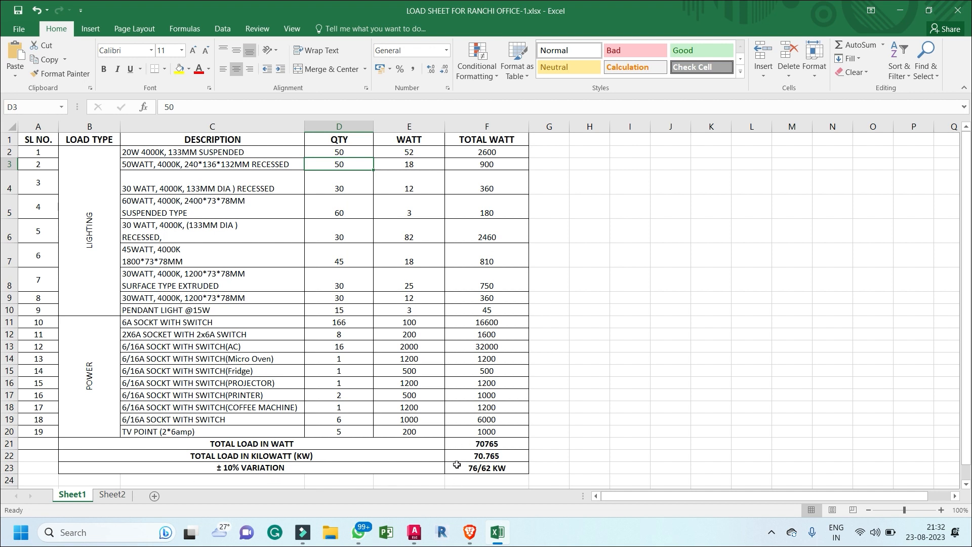
click(342, 151)
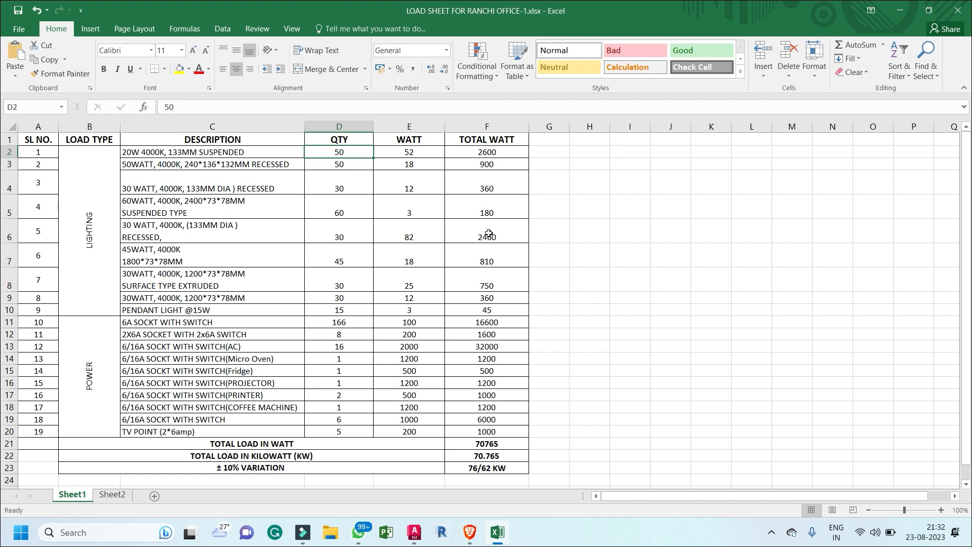
Save the workbook and switch to AutoCAD to check item 1 and the totals in the linked table.
click(18, 29)
click(23, 127)
click(415, 532)
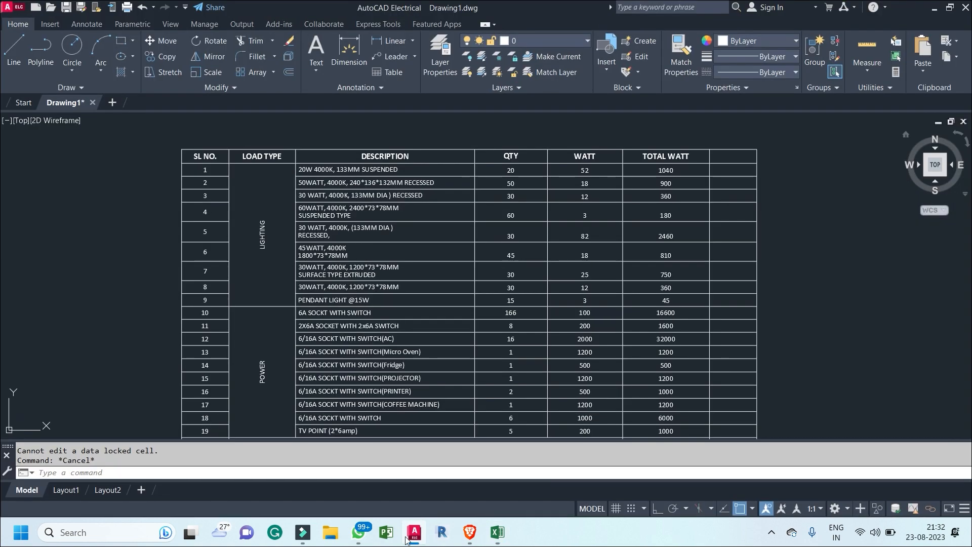
scroll(698, 282, down, 6)
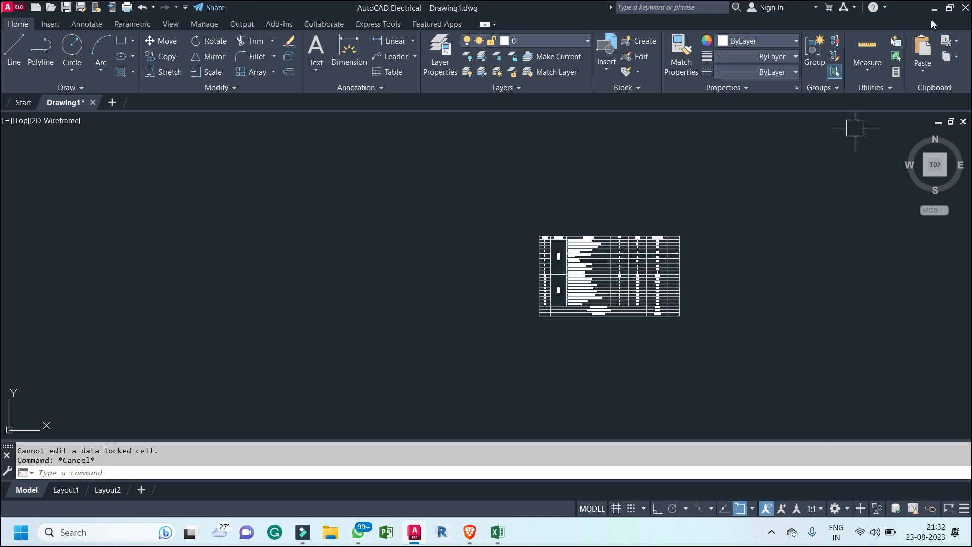
scroll(587, 271, up, 6)
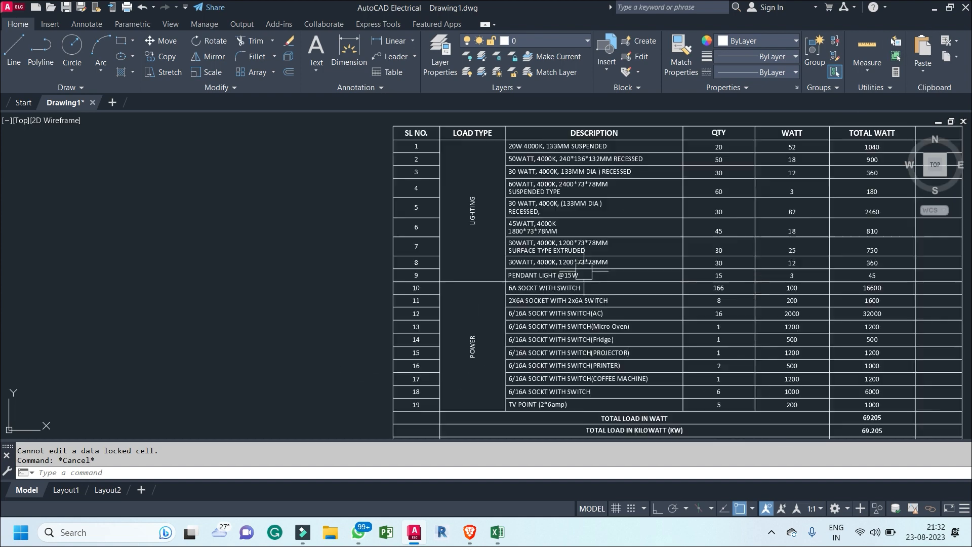
middle_drag(595, 272, 513, 248)
scroll(337, 246, down, 2)
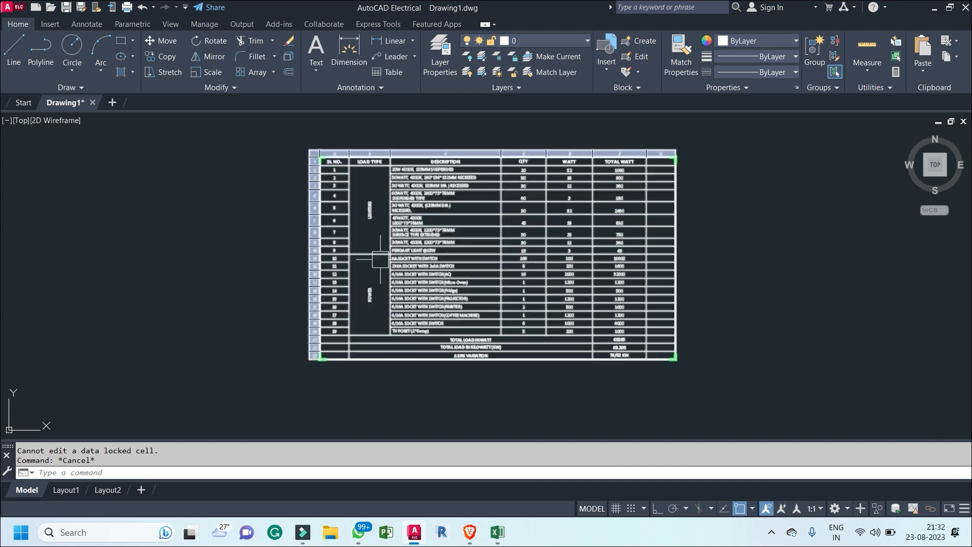
Return to the Excel load sheet and save the workbook again.
click(932, 9)
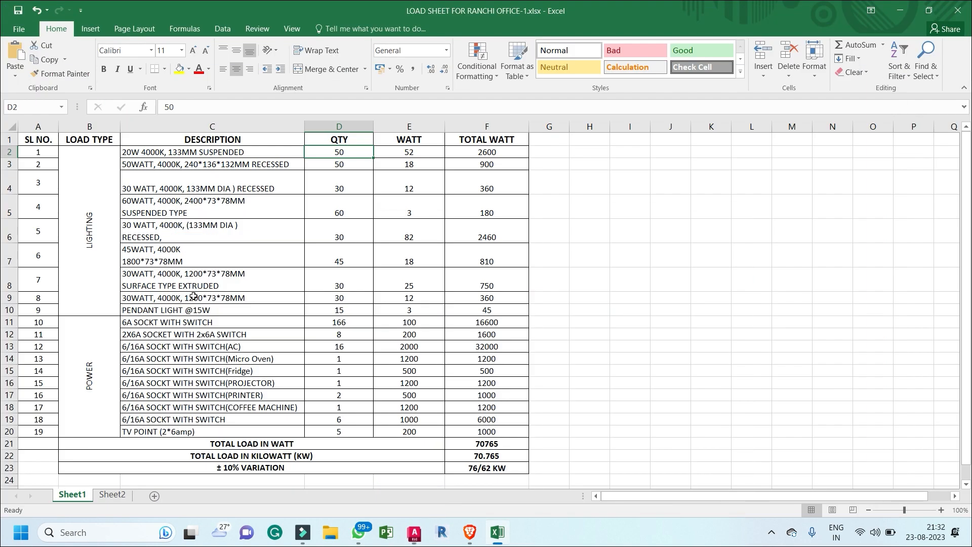
key(ctrl+s)
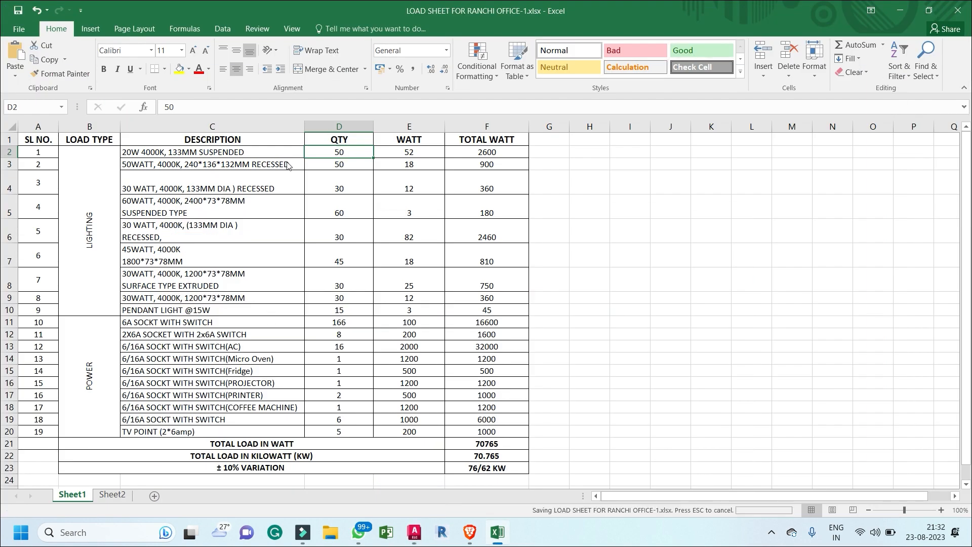
click(477, 304)
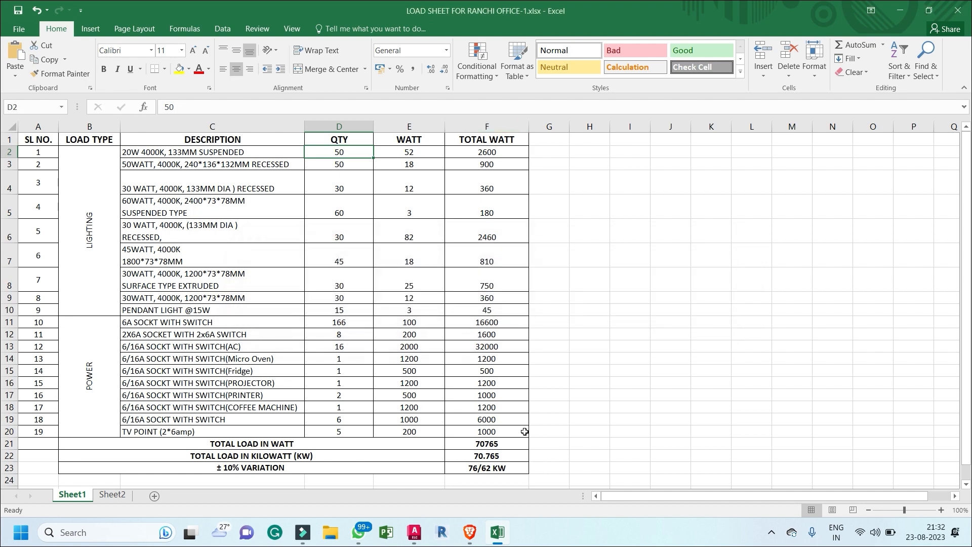
Switch to AutoCAD, update the tables using the PTS CAD data link, and check item 1 and the total rows.
click(412, 539)
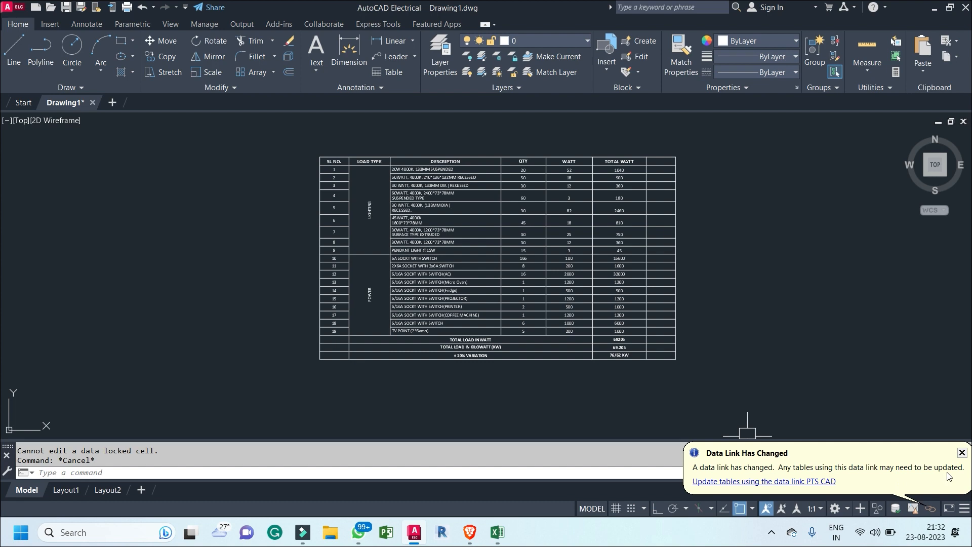
click(762, 482)
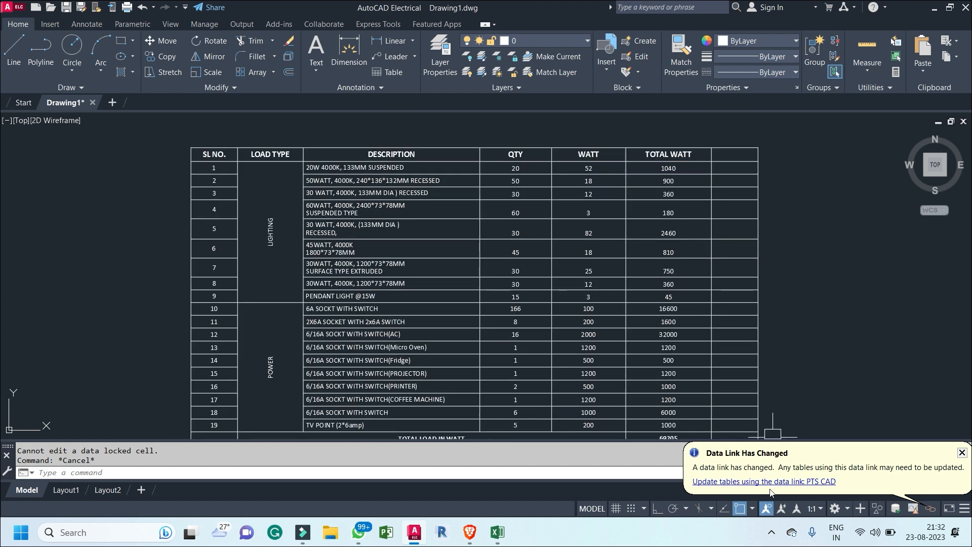
click(773, 484)
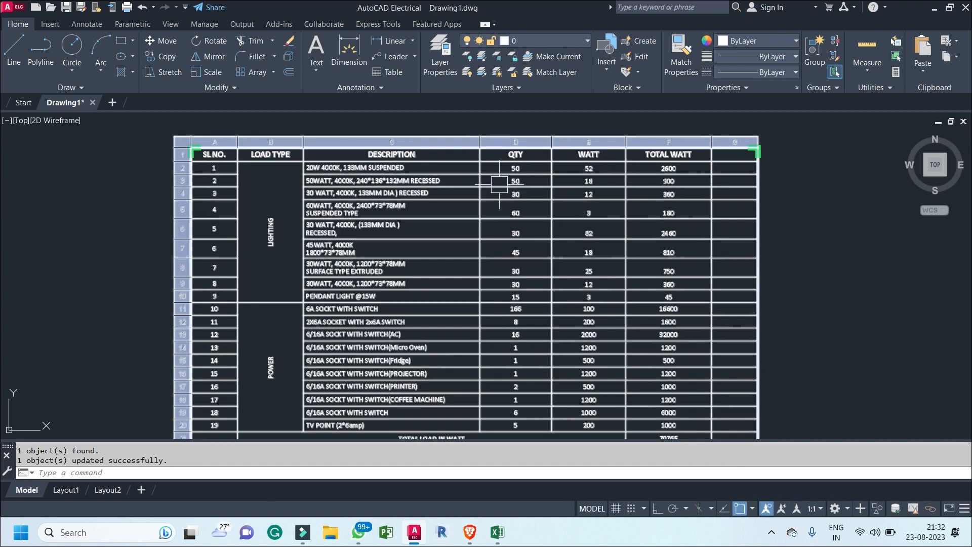
mouse_move(716, 248)
middle_down()
mouse_move(692, 200)
mouse_move(694, 146)
middle_up()
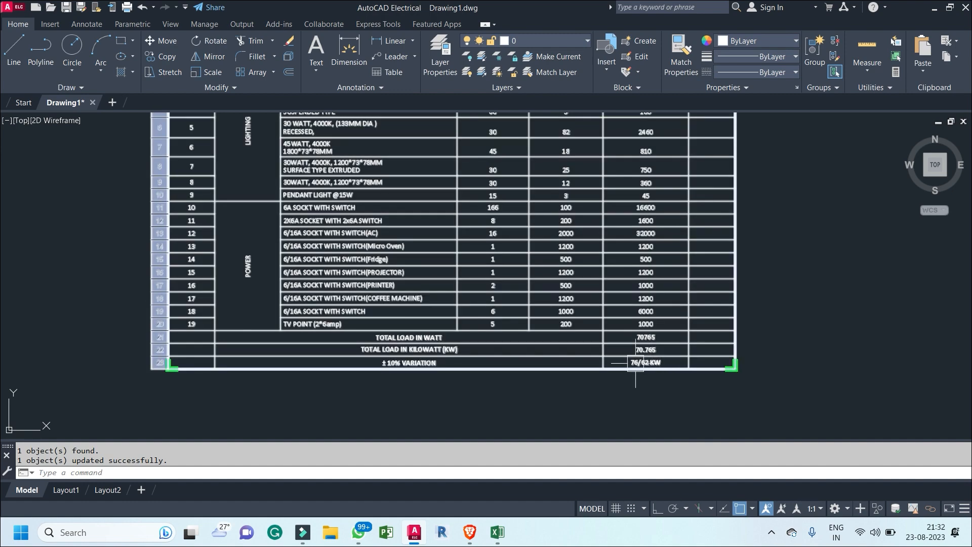
middle_drag(562, 310, 574, 375)
click(571, 359)
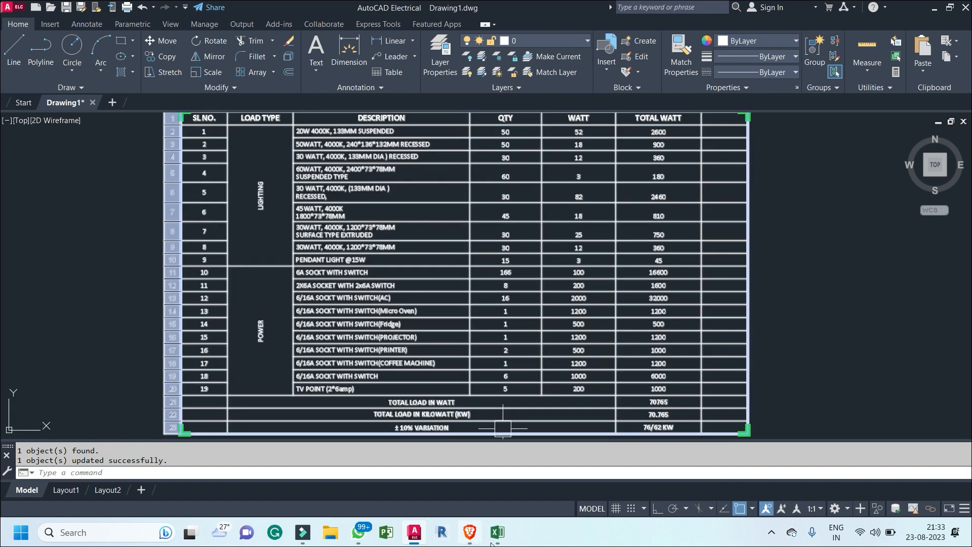
Switch to Excel and try to set item 1's QTY in cell D2 to 20 and save the workbook.
click(498, 532)
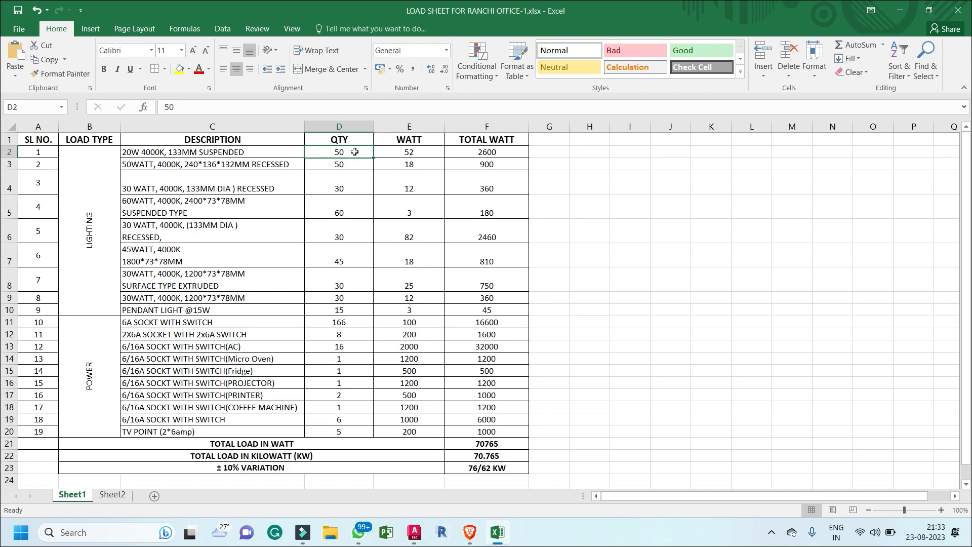
text(20)
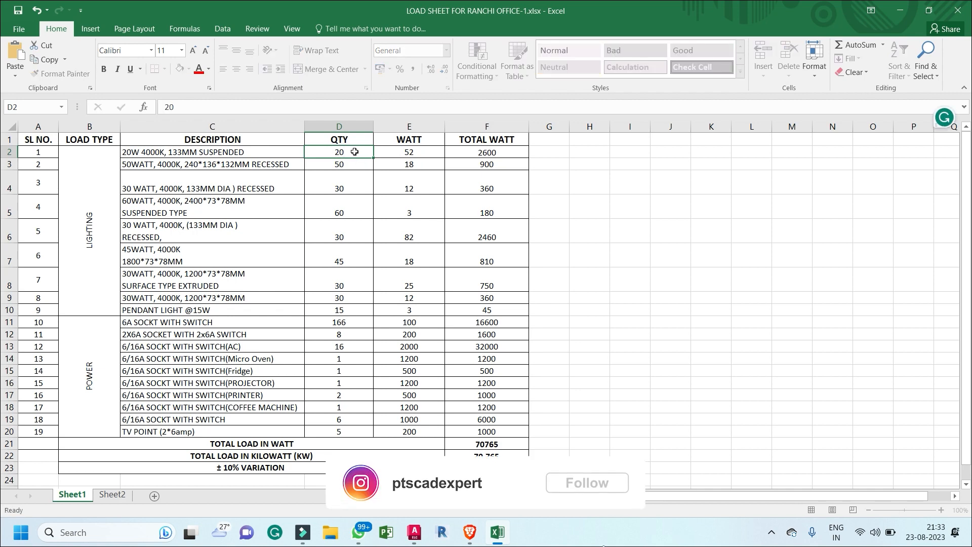
key(Return)
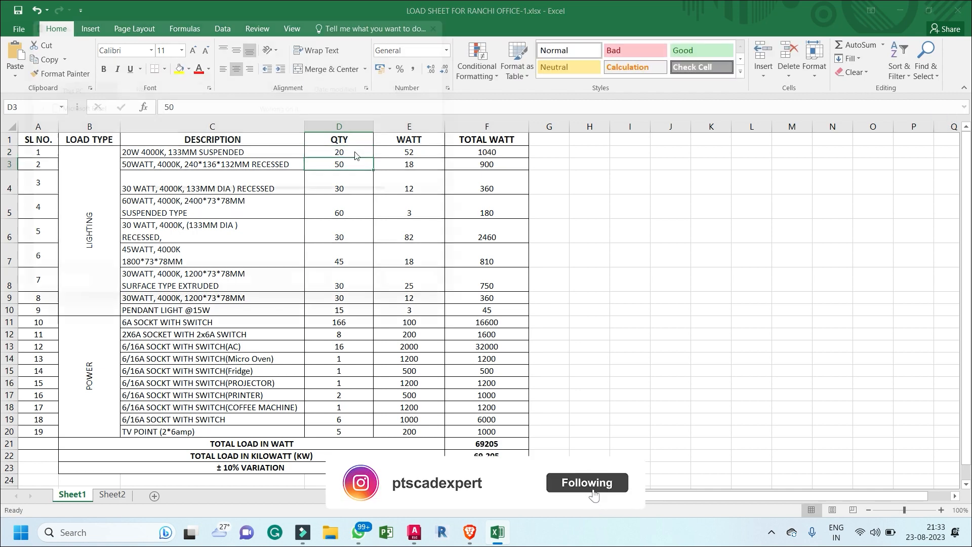
key(F12)
text(ss)
click(471, 10)
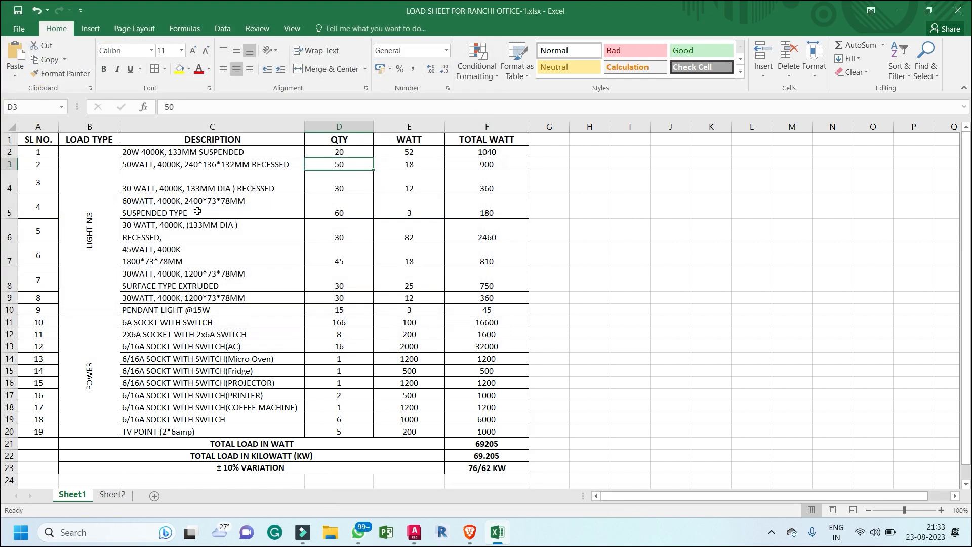
Try to save the workbook through Save As and on closing, and close it without saving the changes.
click(12, 27)
click(26, 141)
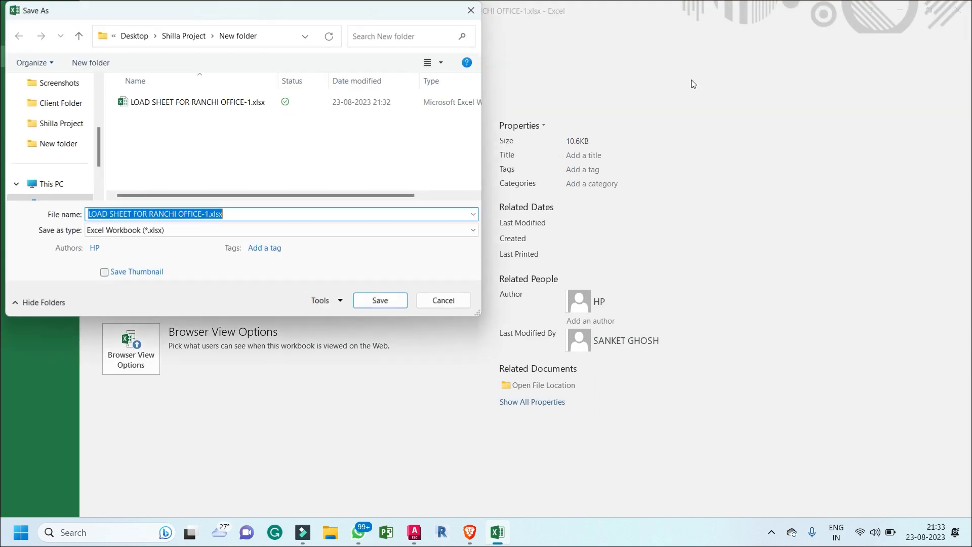
click(471, 10)
click(958, 10)
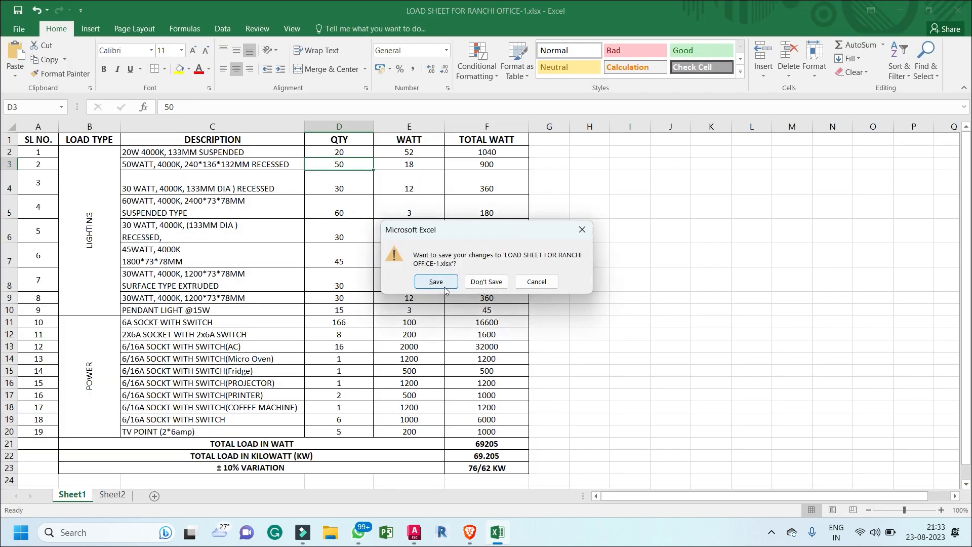
click(436, 282)
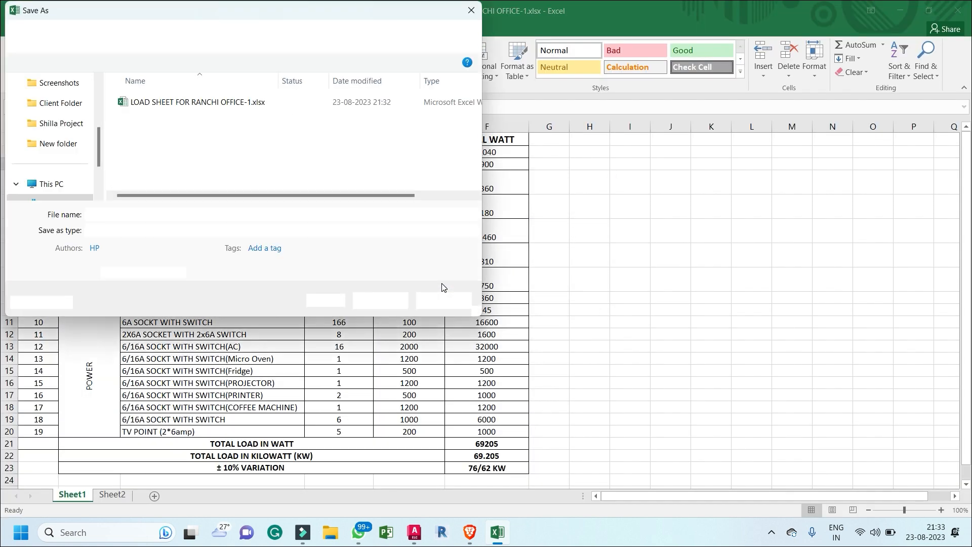
click(470, 11)
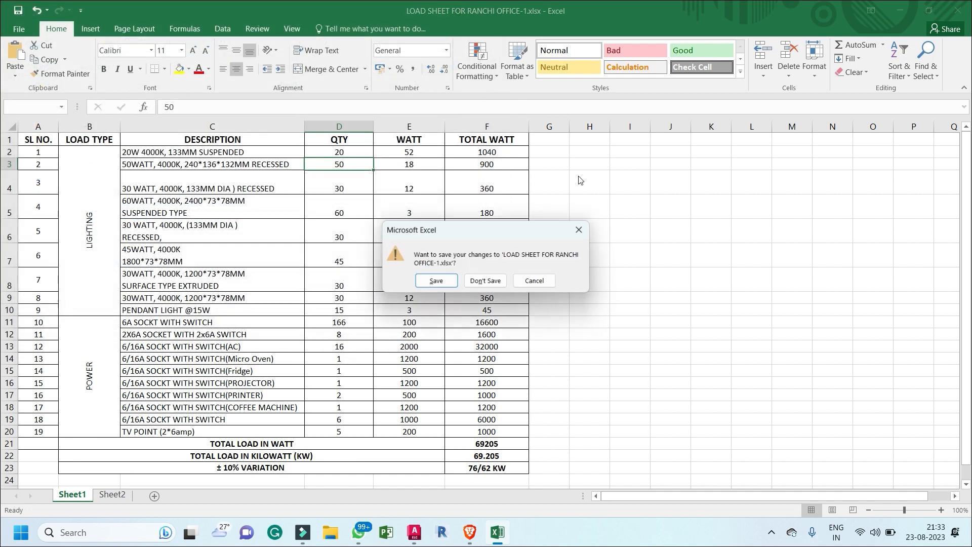
key(n)
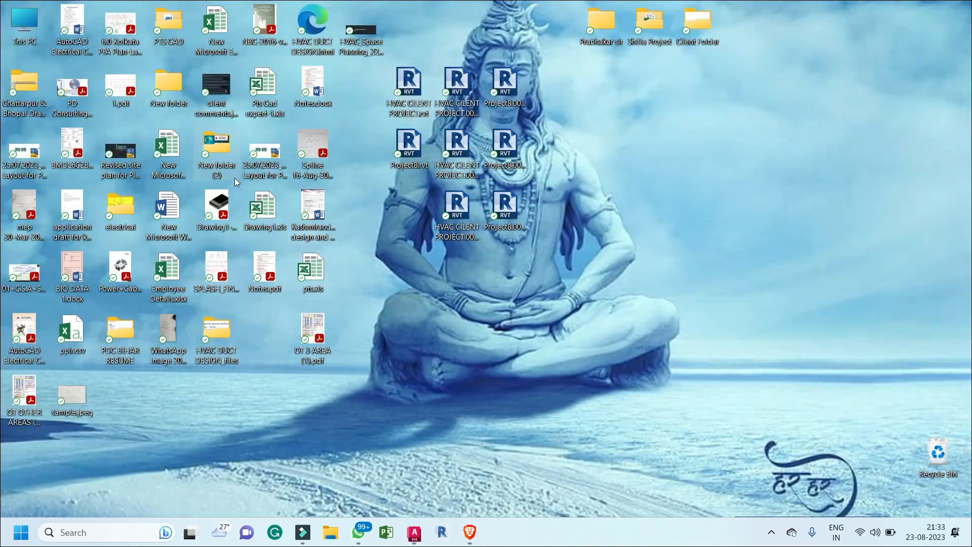
Reopen LOAD SHEET FOR RANCHI OFFICE-1.xlsx, set the QTY of item 1 in cell D2 to 20, and save the workbook.
click(934, 8)
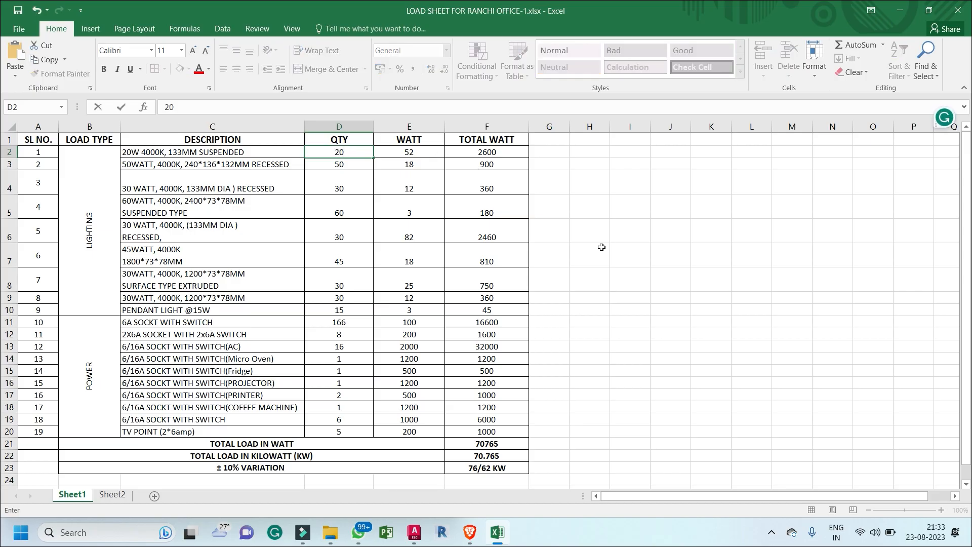
key(Return)
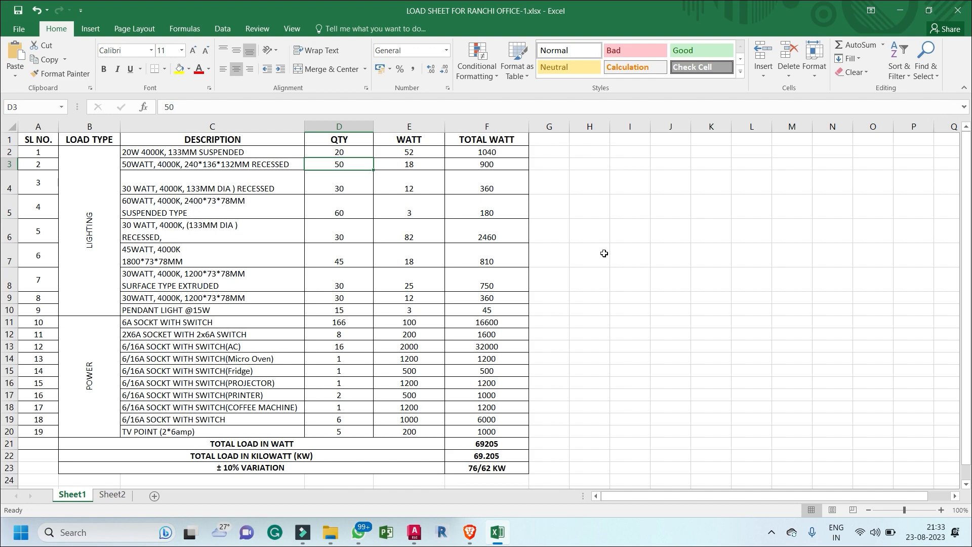
click(19, 29)
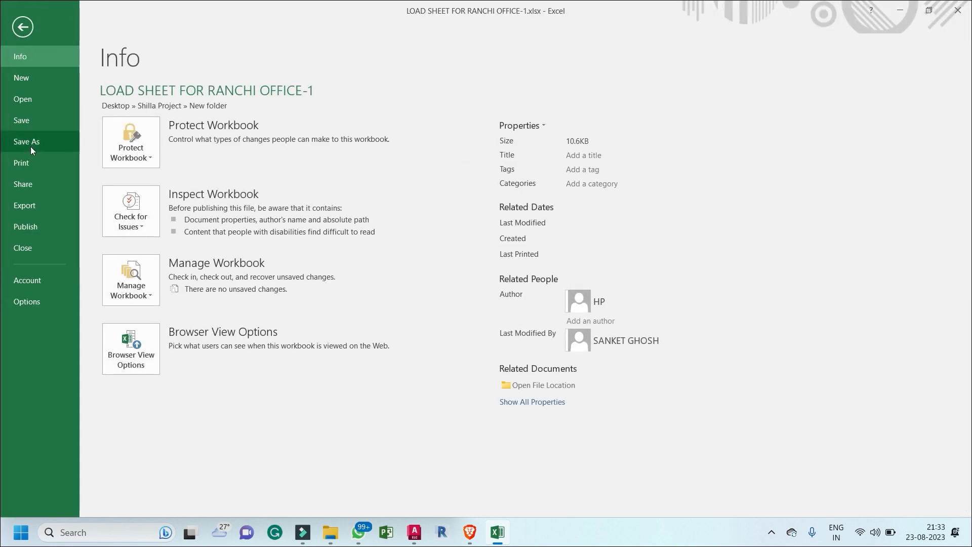
click(29, 124)
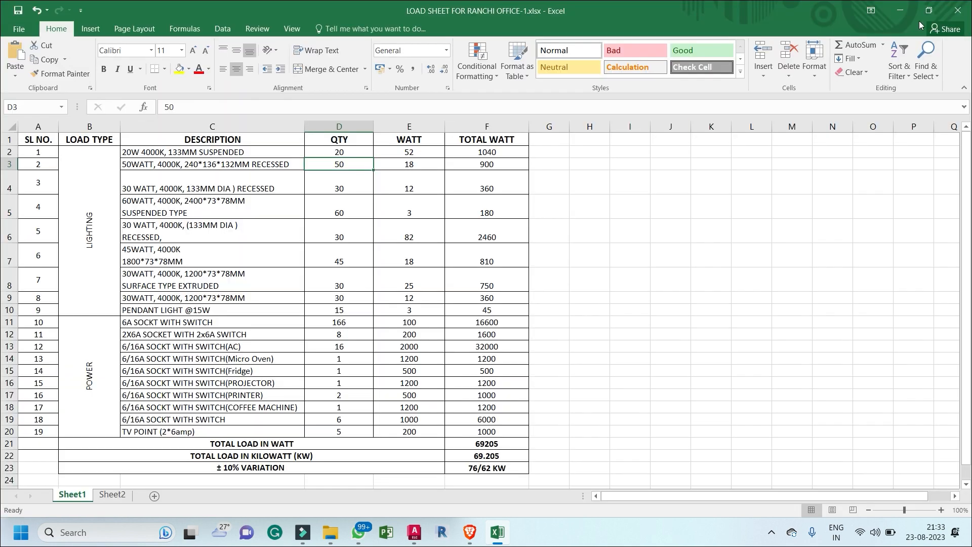
Switch to AutoCAD, refresh the load table from the changed PTS CAD data link, and compare its quantities and totals.
click(900, 10)
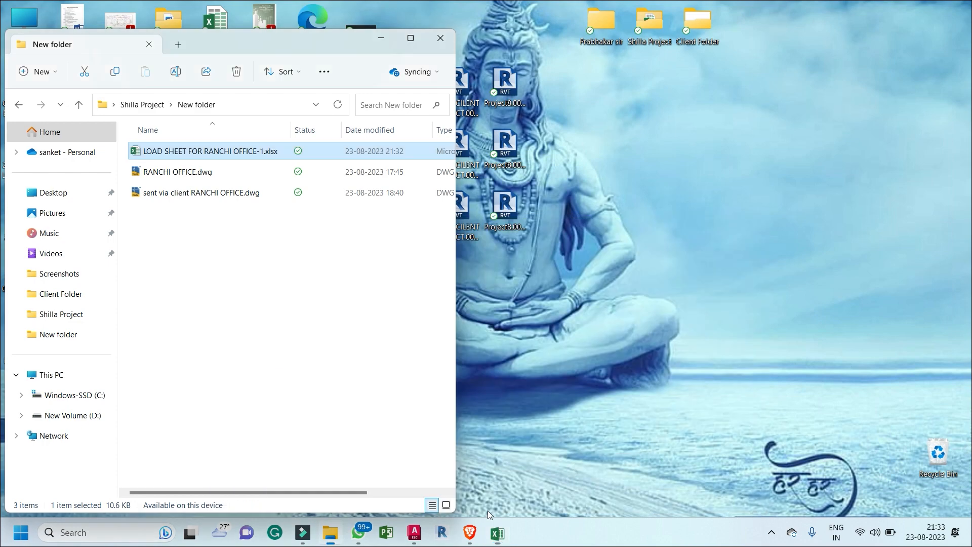
click(414, 533)
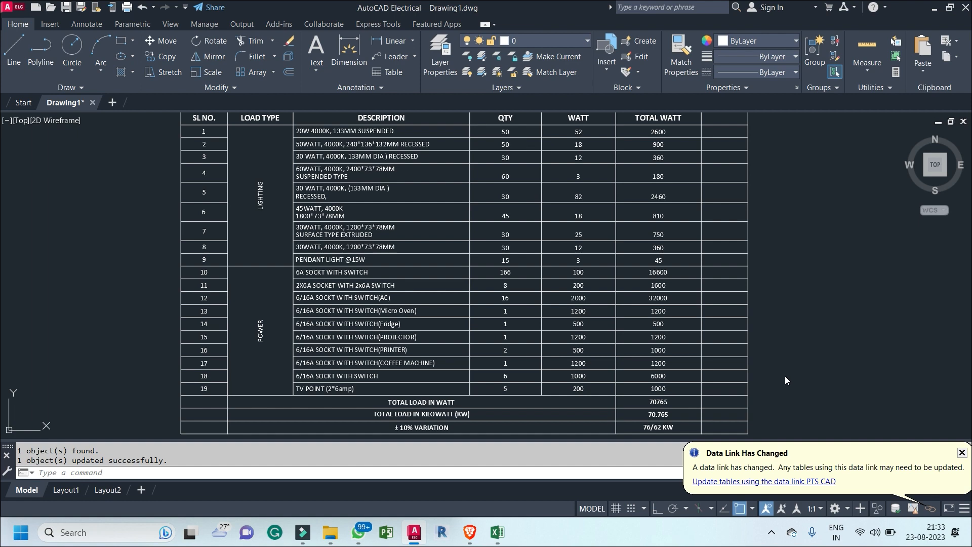
middle_drag(778, 321, 782, 307)
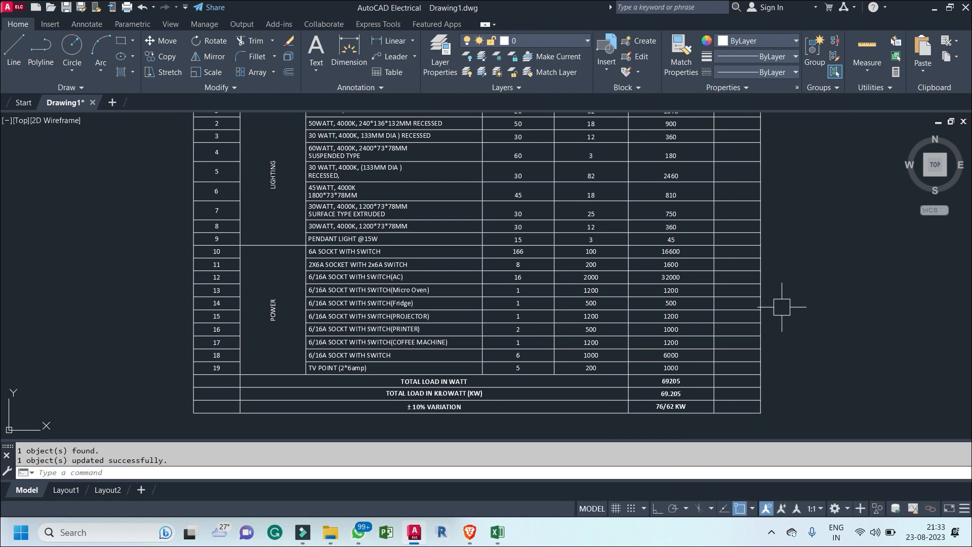
middle_drag(667, 261, 674, 285)
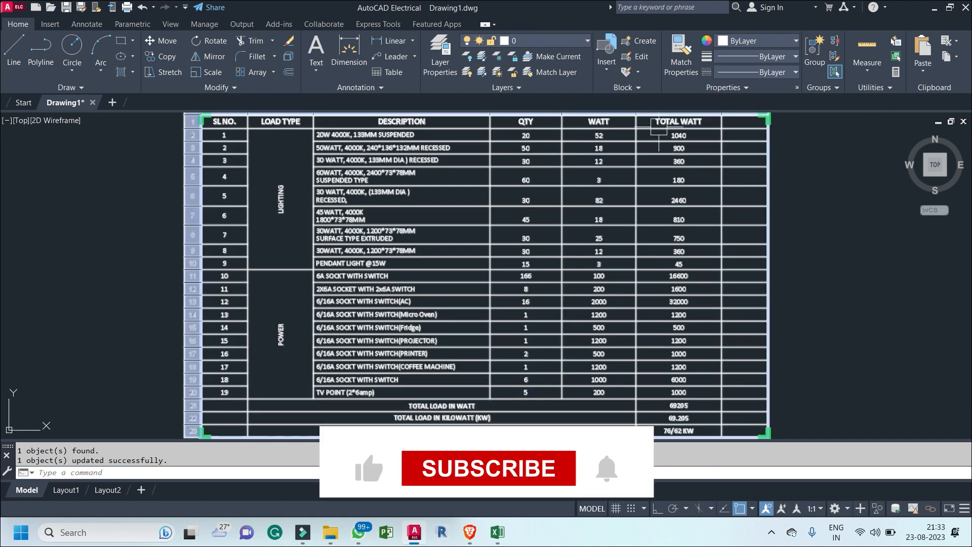
mouse_move(727, 328)
middle_down()
mouse_move(723, 312)
mouse_move(717, 323)
middle_up()
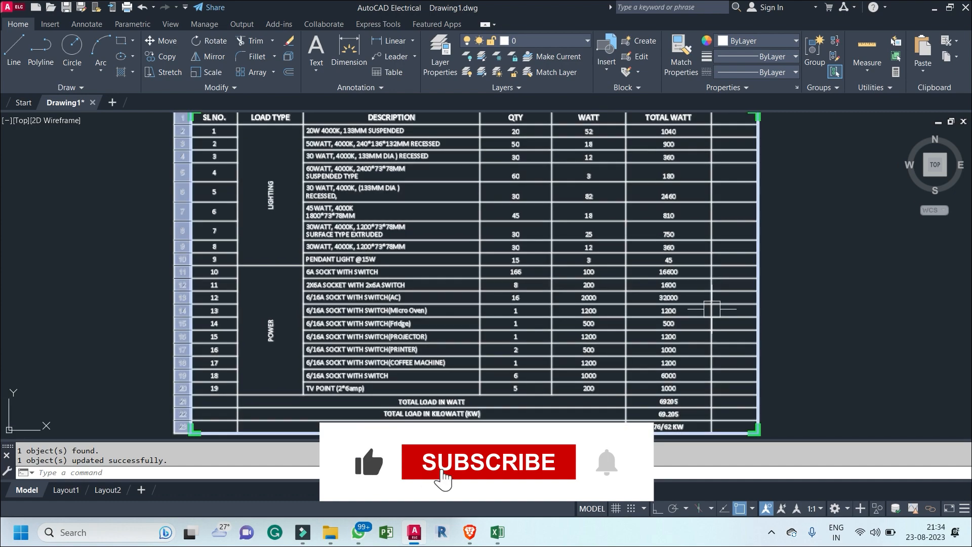